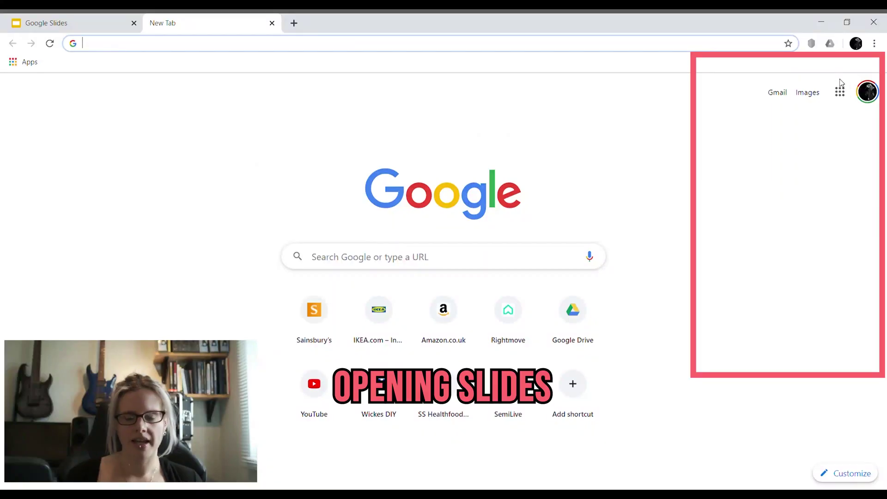
- Start a new blank presentation in Google Slides from the Google apps grid
click(841, 87)
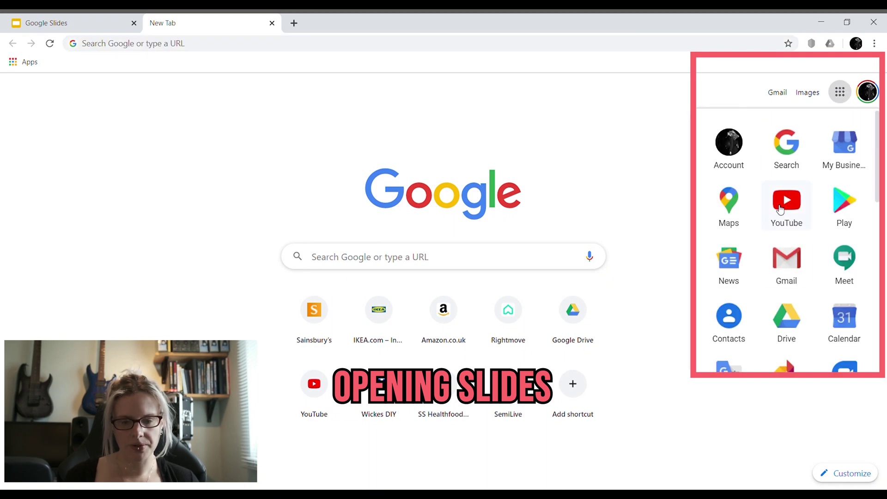
scroll(782, 246, down, 5)
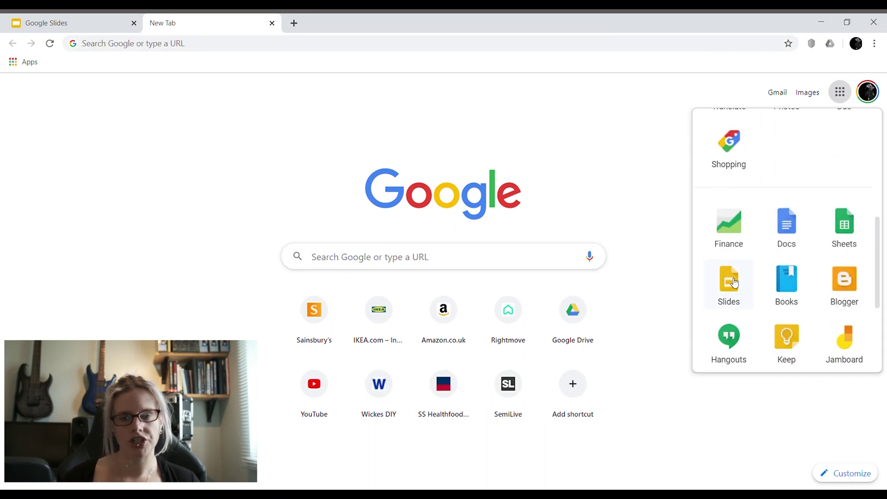
click(735, 282)
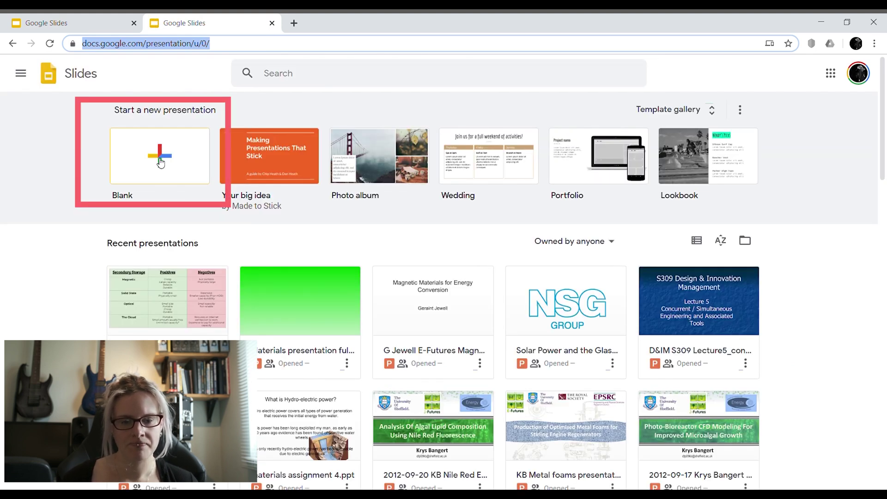
click(160, 162)
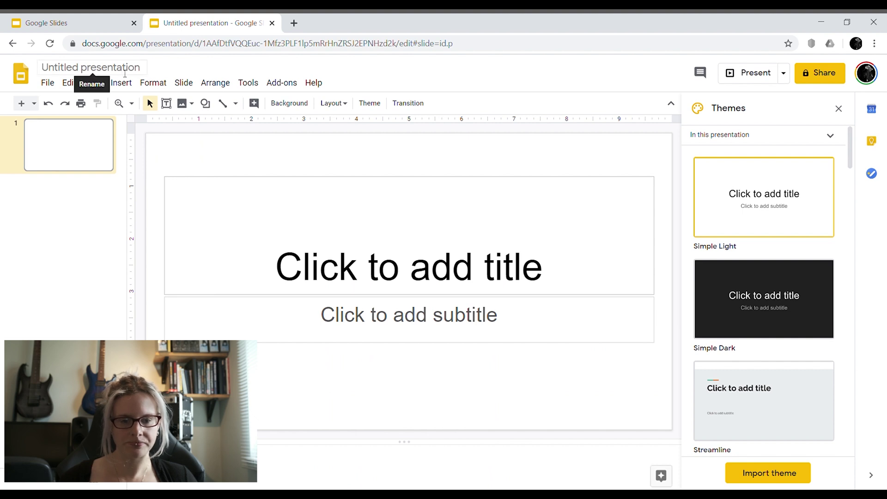
- Name the presentation 'Places I want to Visit' and apply the Beach Day theme
click(123, 73)
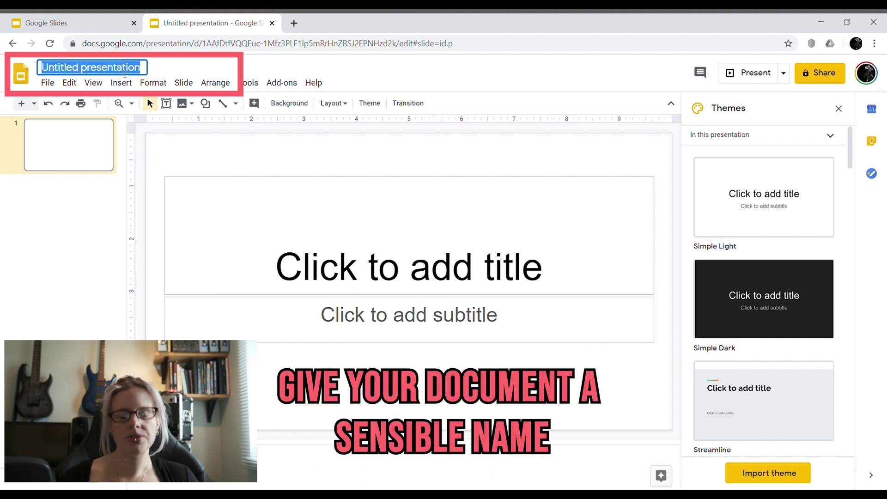
text(Places I)
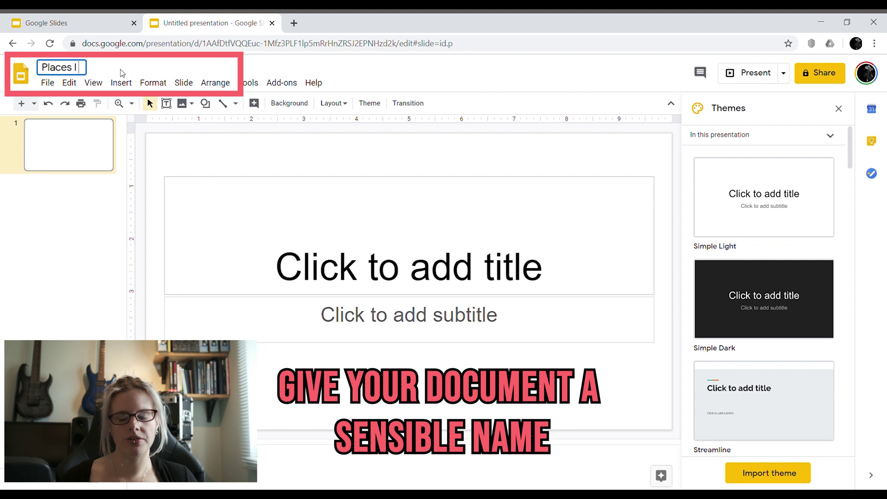
text( want to Visit)
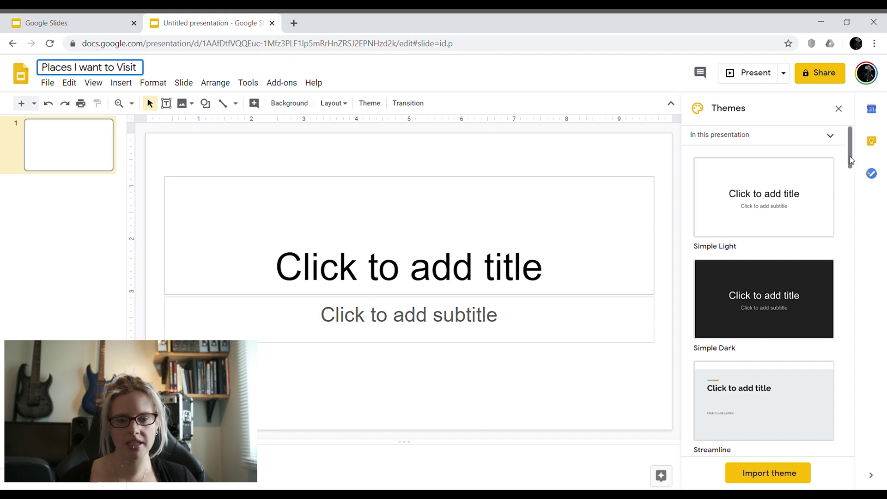
drag(852, 159, 852, 280)
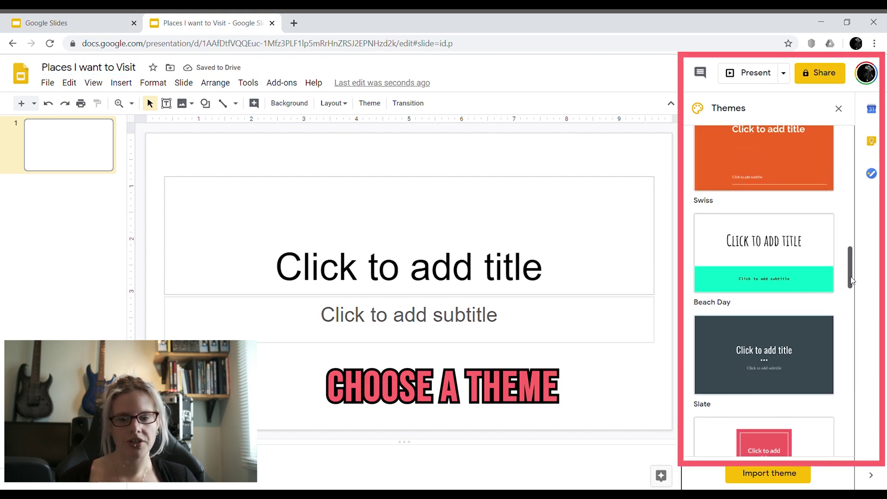
click(771, 240)
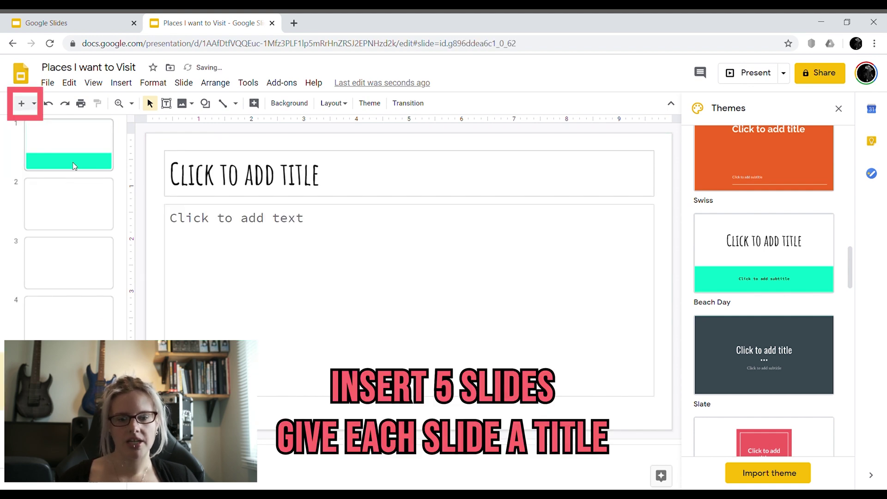
- Title slide 1 'Places I want to Visit' and add a byline subtitle
click(73, 162)
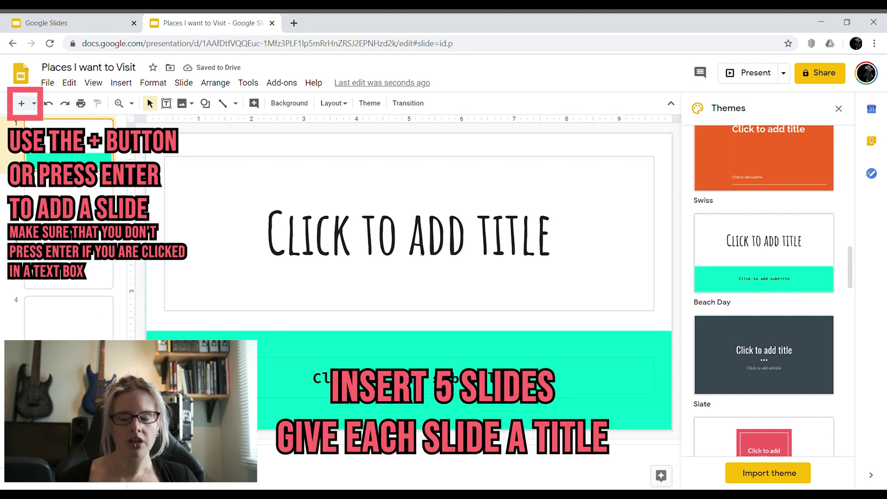
click(409, 233)
text(Places)
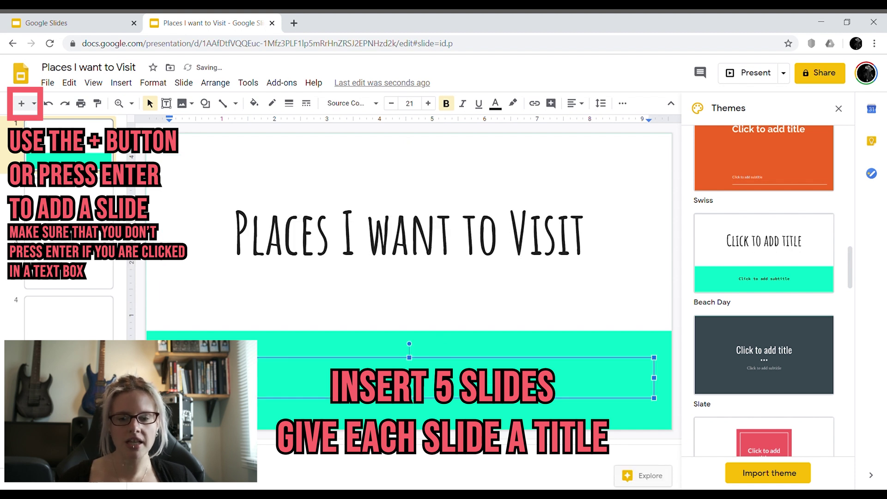
text(by Jess)
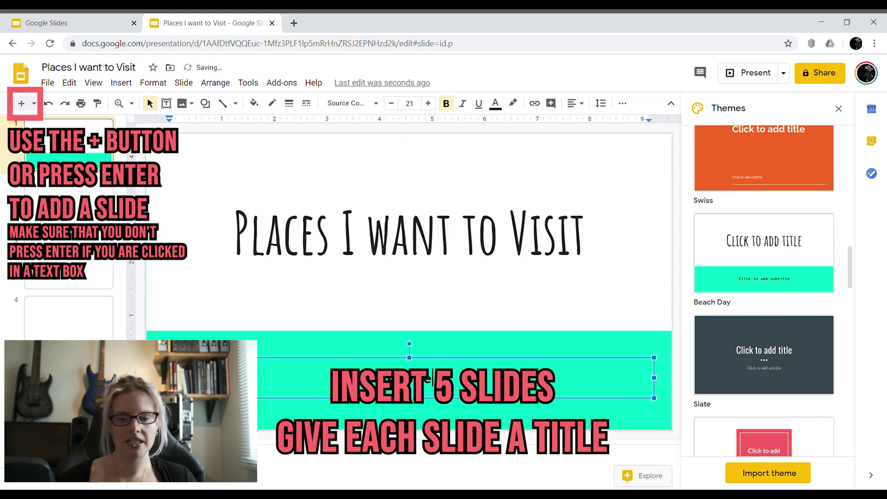
text(entation by Jess)
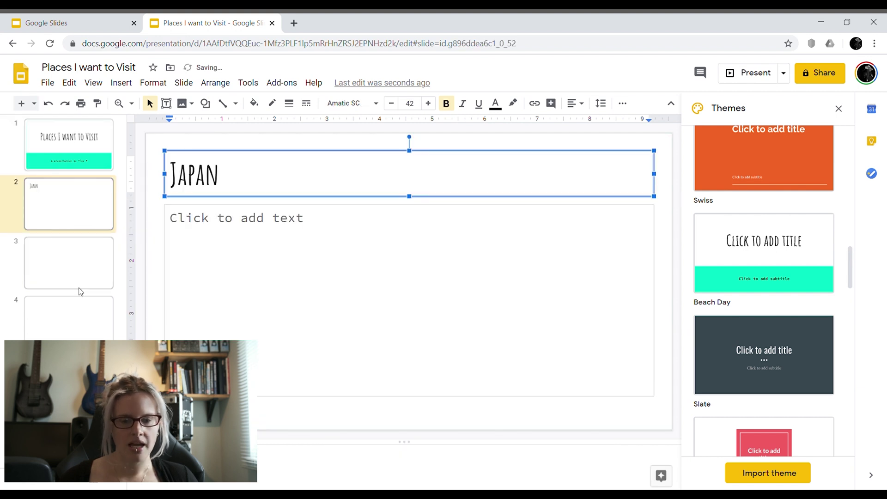
- Title slide 3 'New Zealand'
click(79, 286)
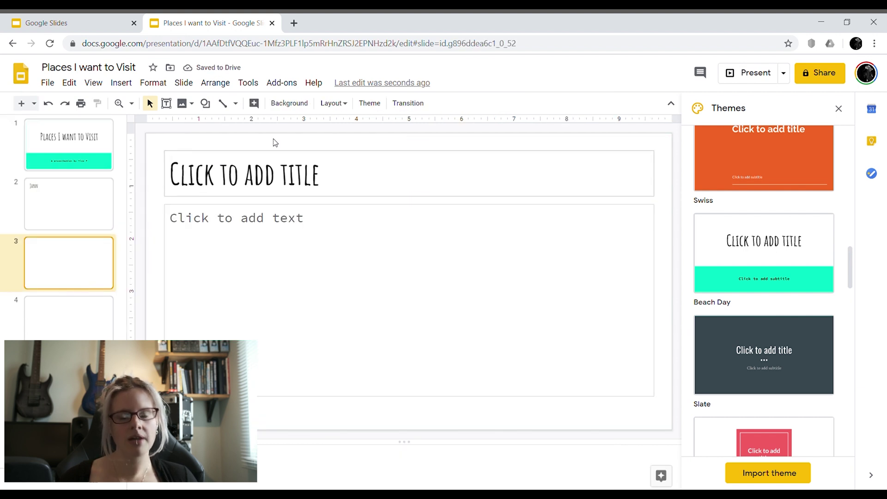
click(262, 180)
text(New )
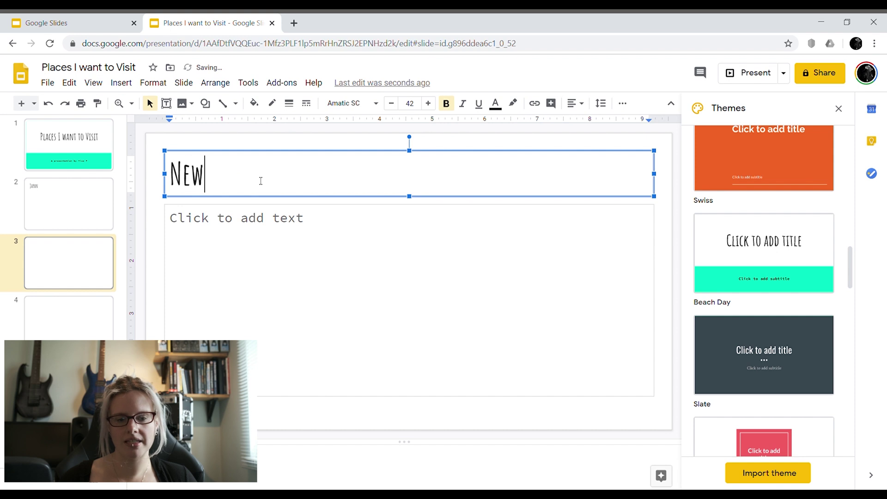
text(Zealand)
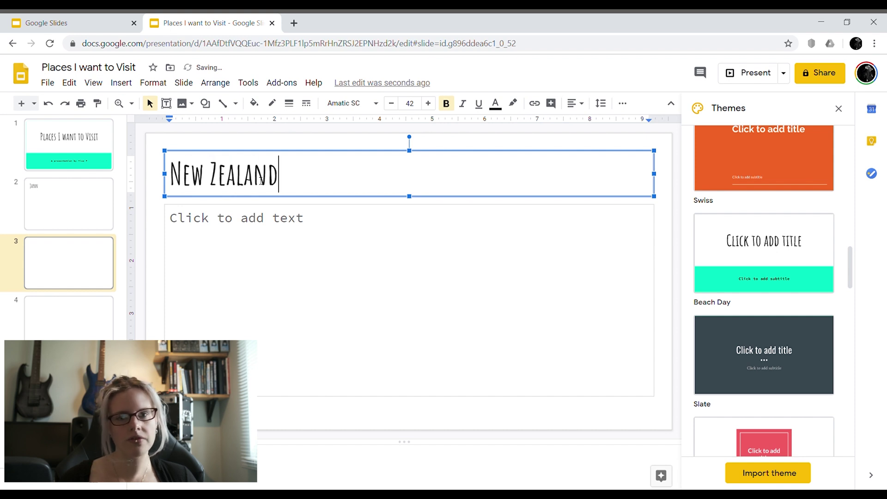
click(69, 322)
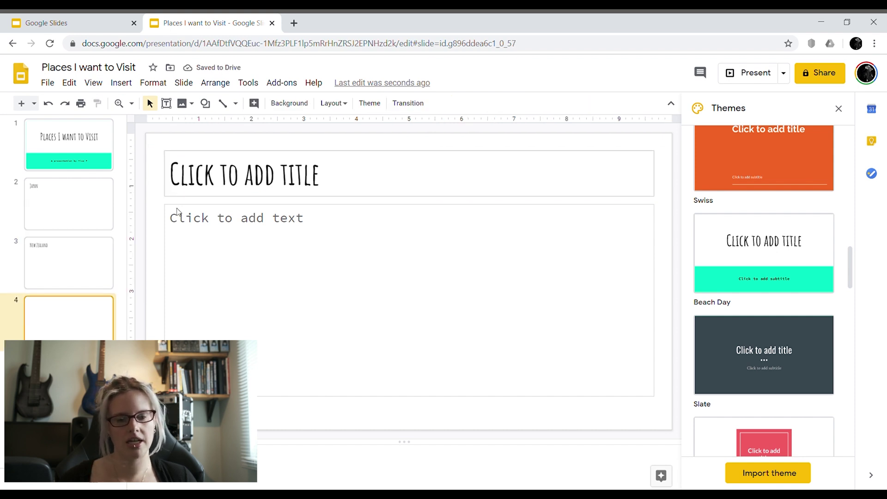
- Make the Japan body a bulleted list starting with 'Cherry Blossom season or autumn'
click(212, 179)
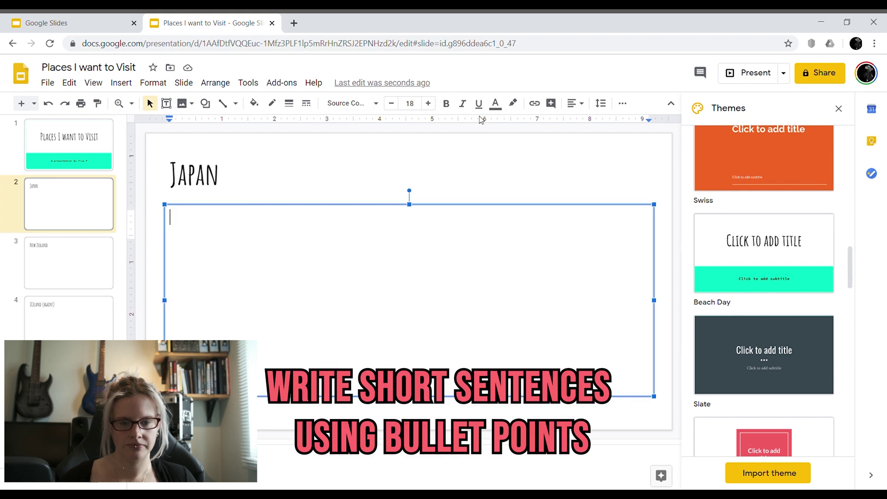
click(622, 103)
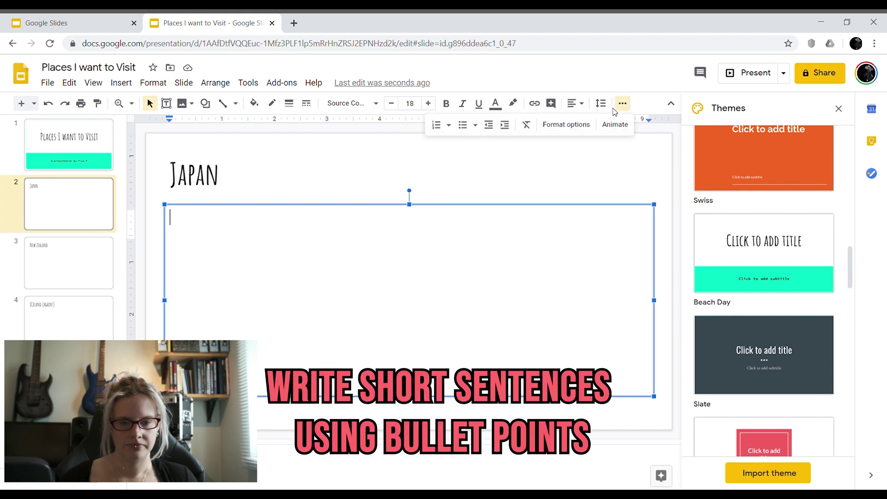
click(463, 125)
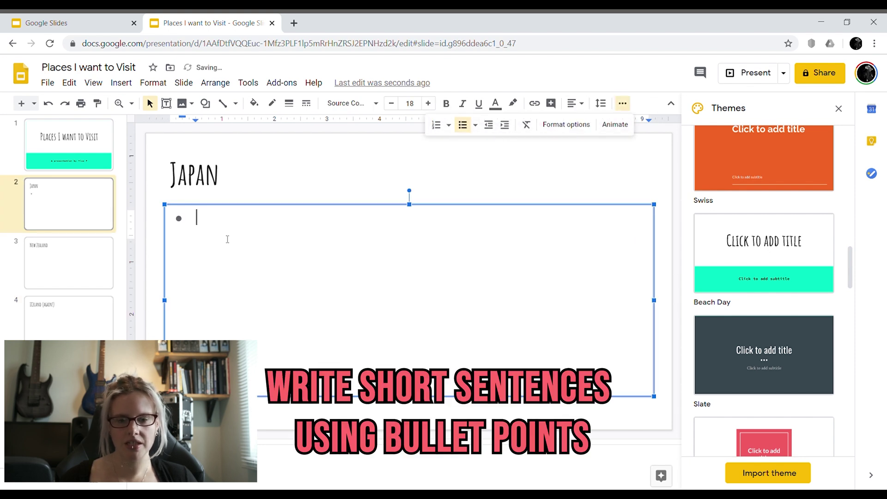
text(C)
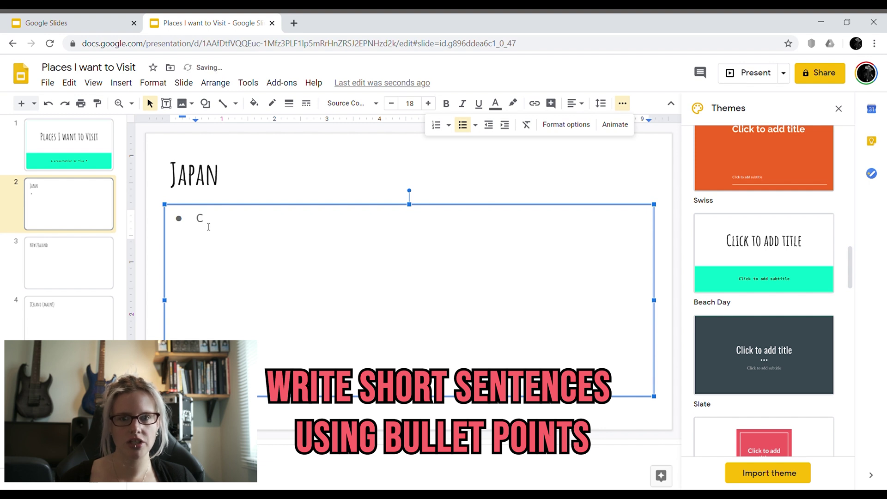
text(herry B)
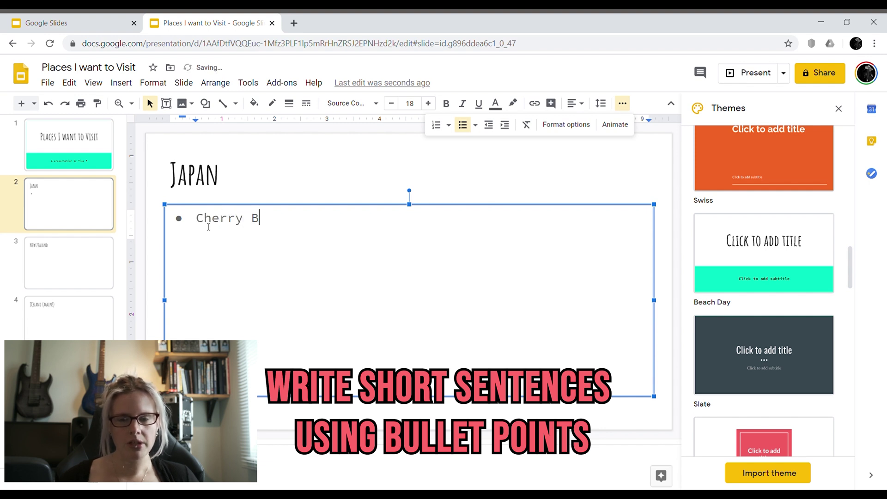
text(lossom eas)
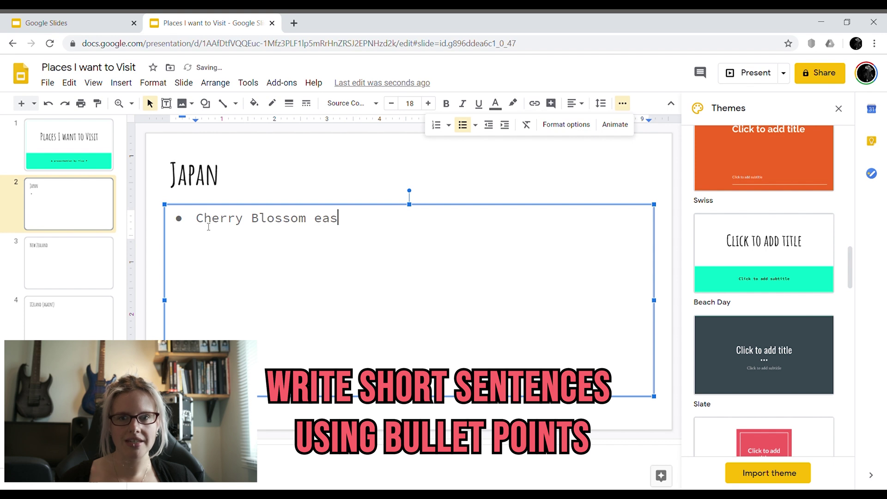
key(BackSpace)
key(BackSpace)
key(BackSpace)
text(season ro)
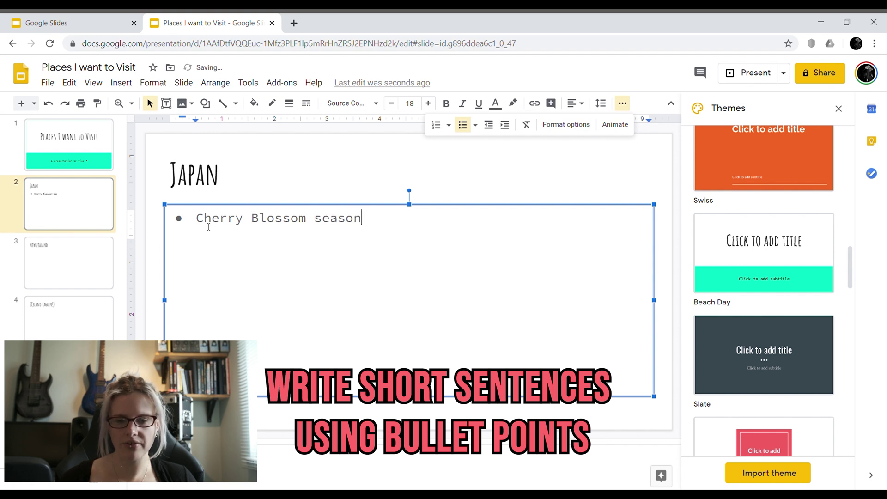
key(BackSpace)
key(BackSpace)
key(BackSpace)
text(or a)
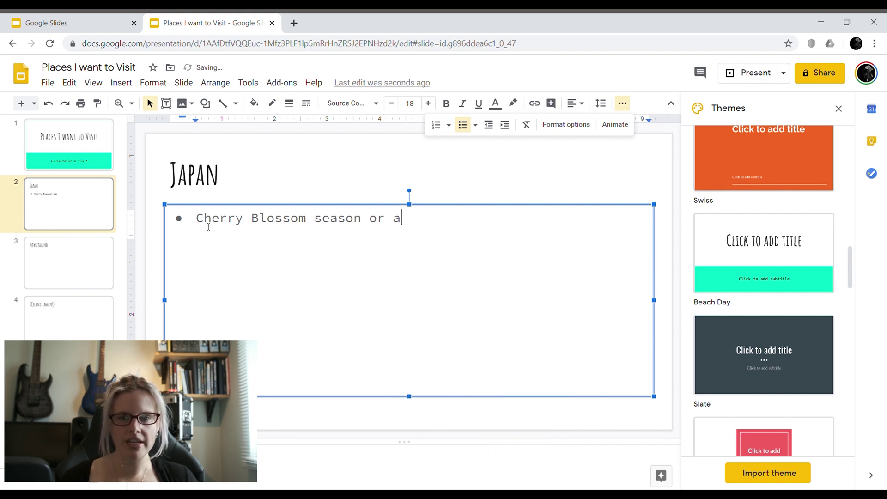
text(utumn)
- Add bullets 'Japan is expensive' and 'Japanese people don't speak good English'
key(Return)
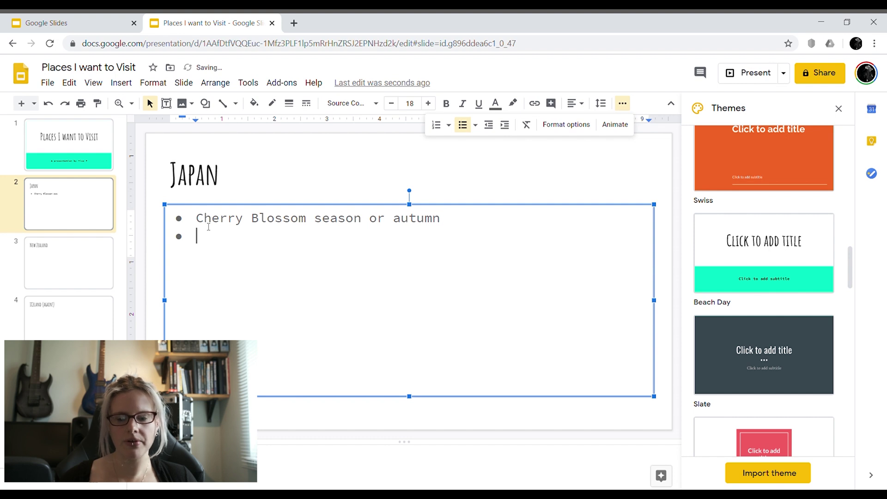
text(Japan is )
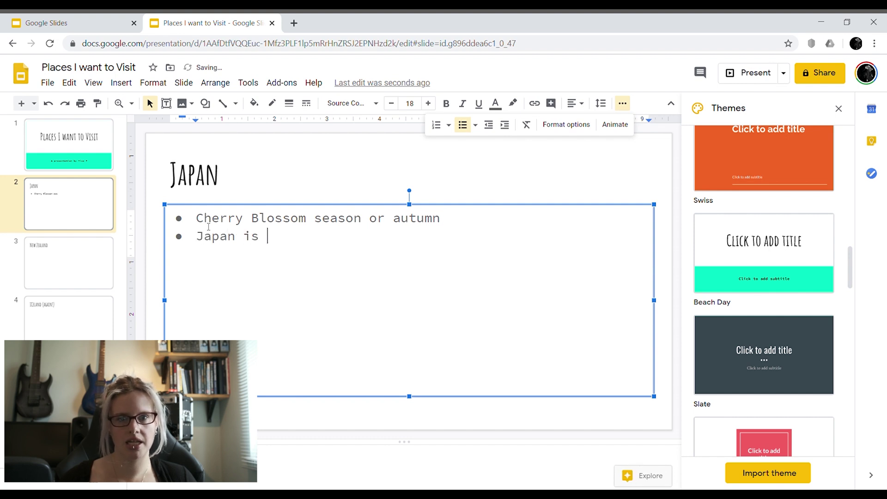
text(expe)
text(nsive)
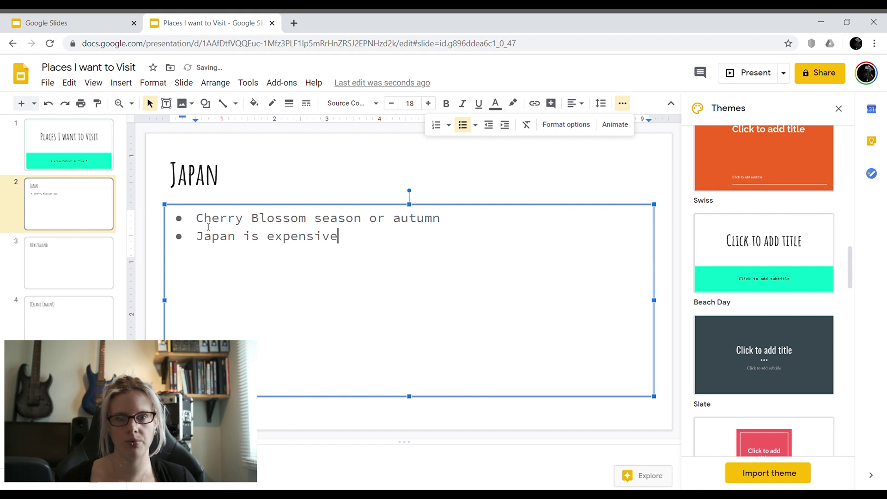
key(Return)
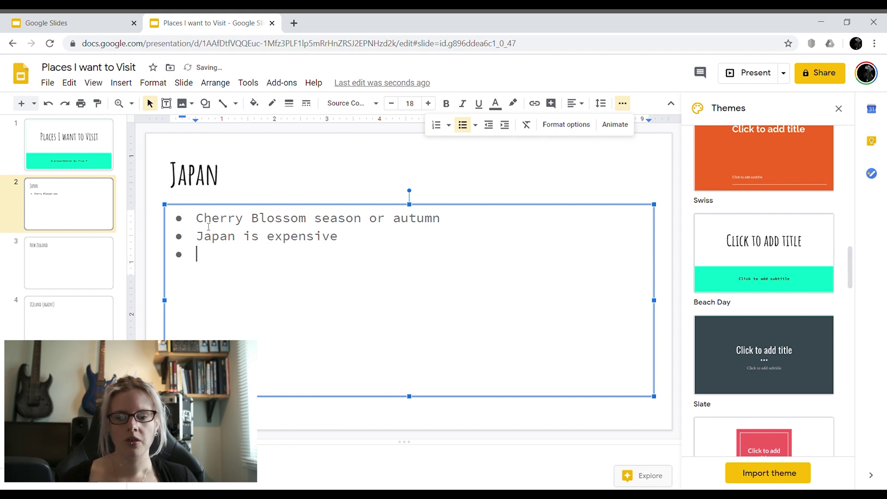
text(Japanese eo)
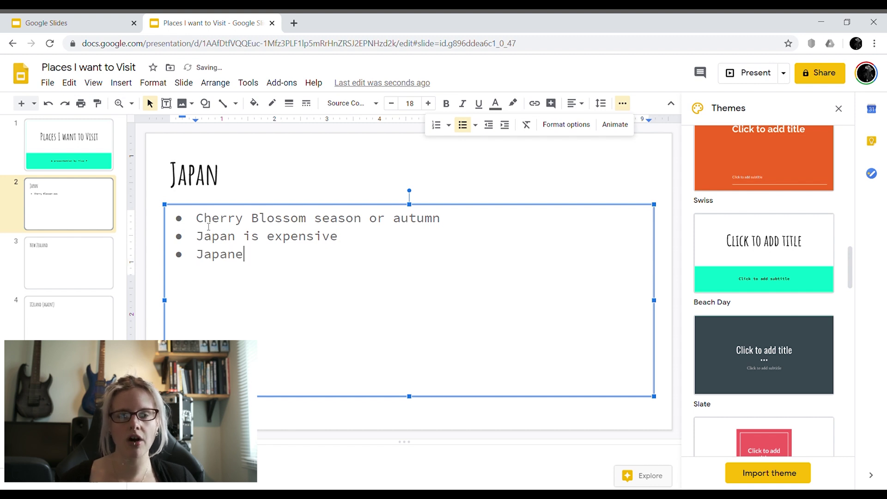
key(BackSpace)
key(BackSpace)
text(people don’t speak good English)
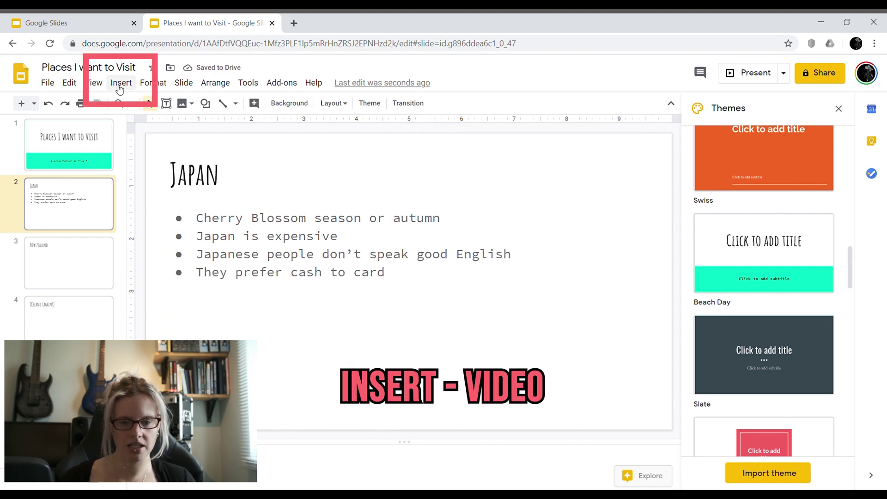
- Insert the 'Top 10 Cherry Blossom Spots in Japan' YouTube video on the Japan slide
click(120, 85)
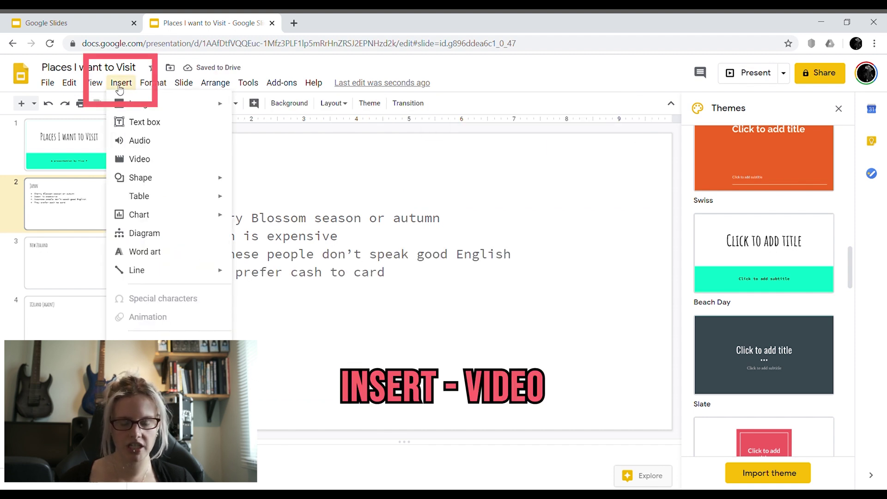
click(137, 160)
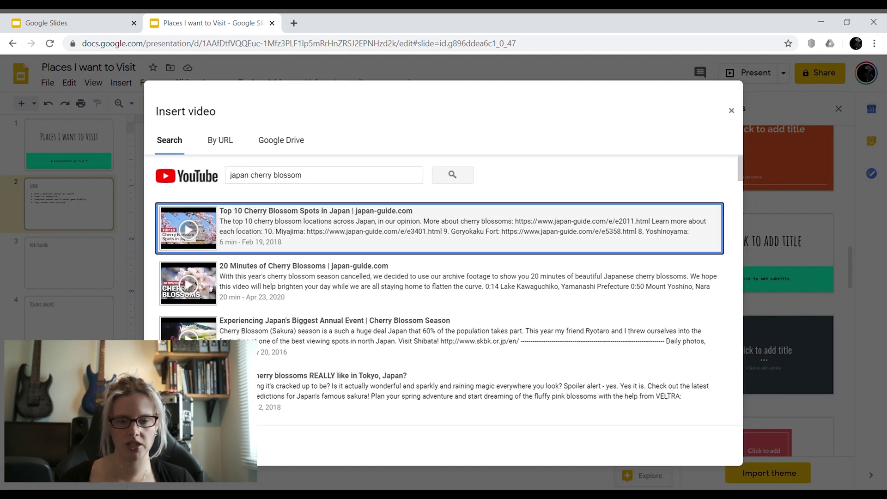
key(Return)
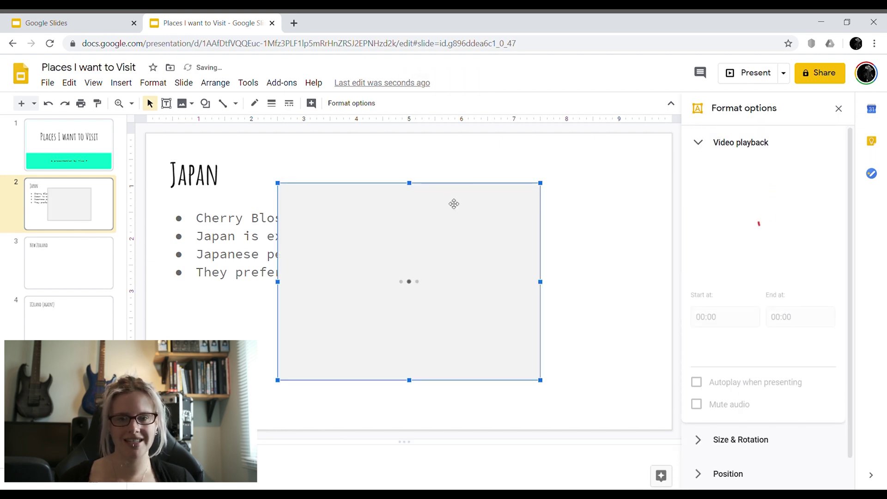
- Move the video right and narrow the bullet box so the text wraps beside it
drag(445, 202, 565, 206)
click(260, 255)
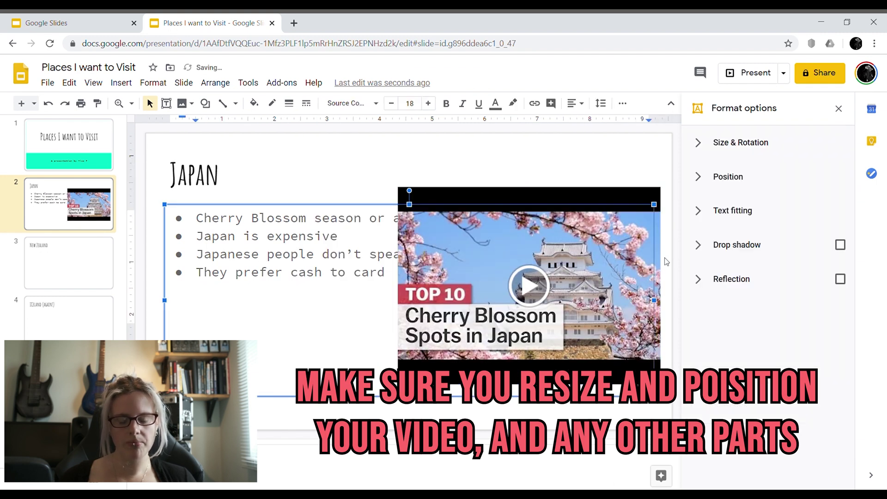
drag(654, 300, 391, 307)
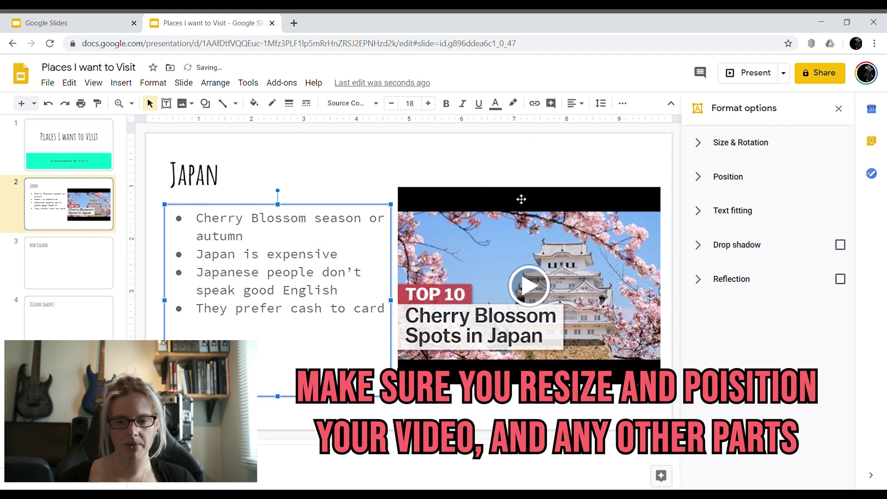
drag(520, 200, 522, 210)
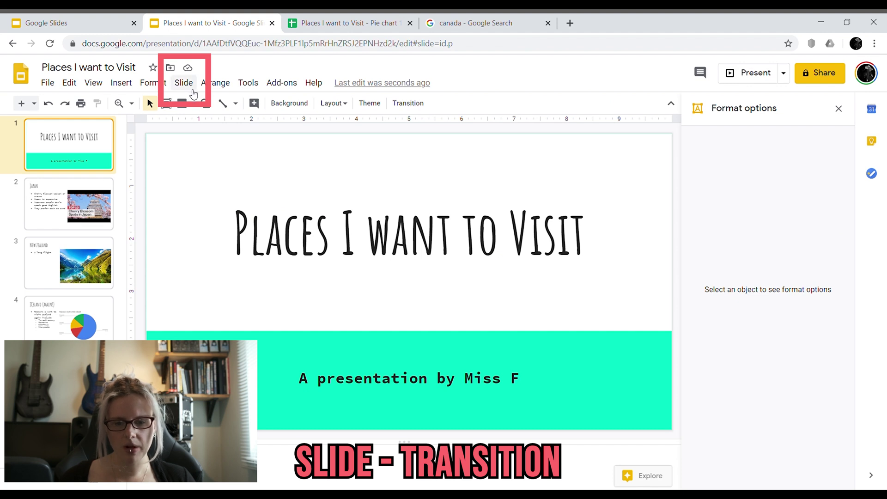
- Apply a Fade transition to every slide in the deck
click(185, 84)
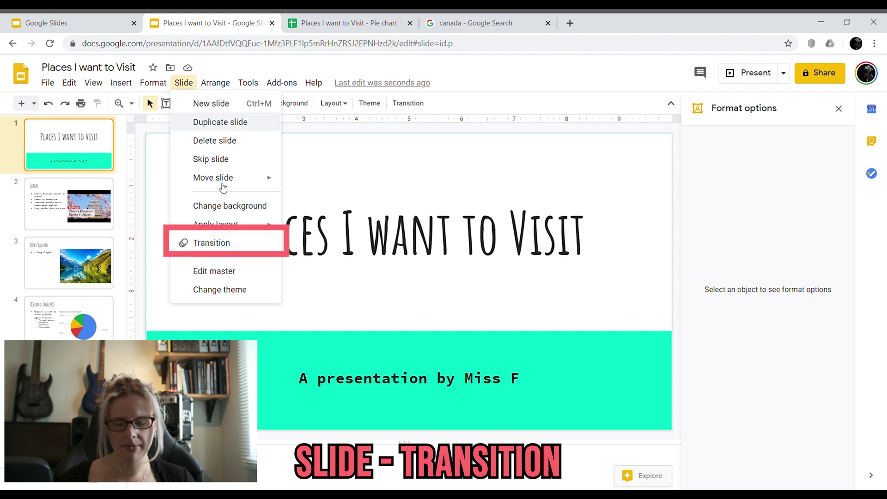
click(230, 242)
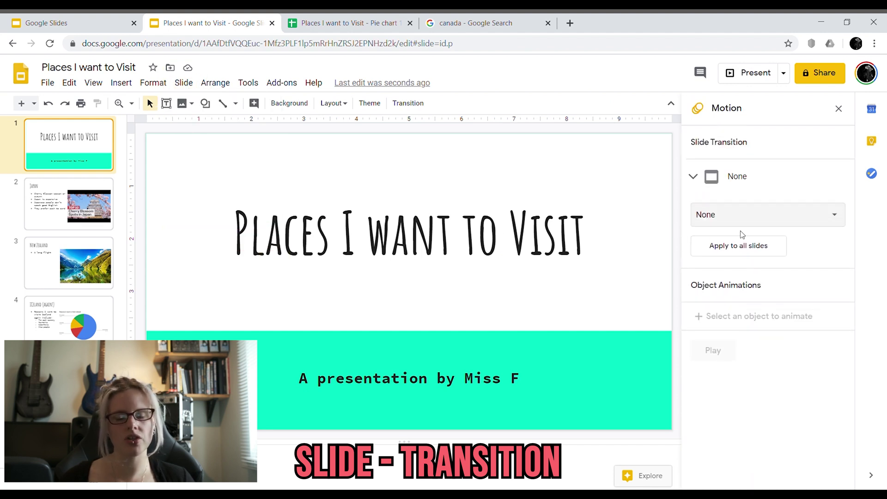
click(762, 224)
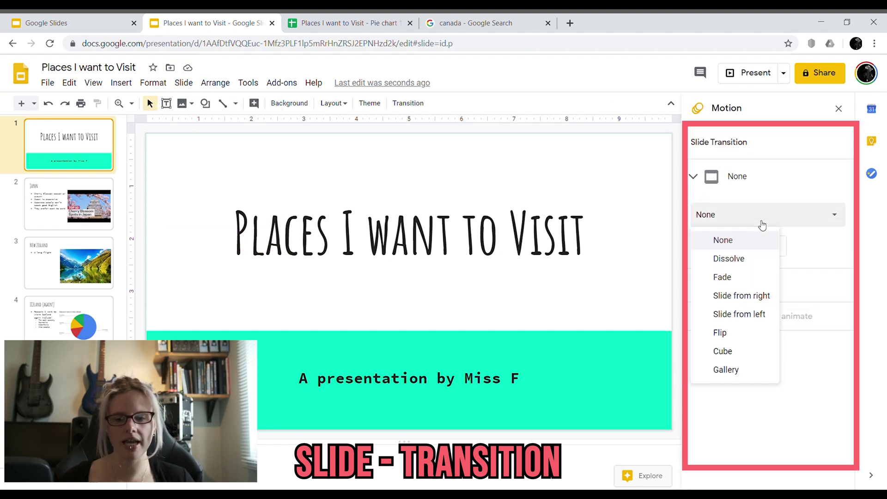
click(737, 277)
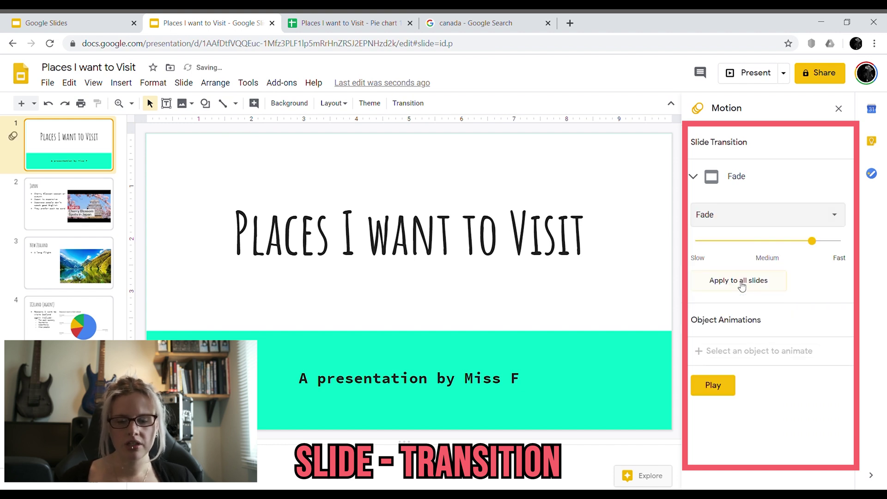
click(739, 280)
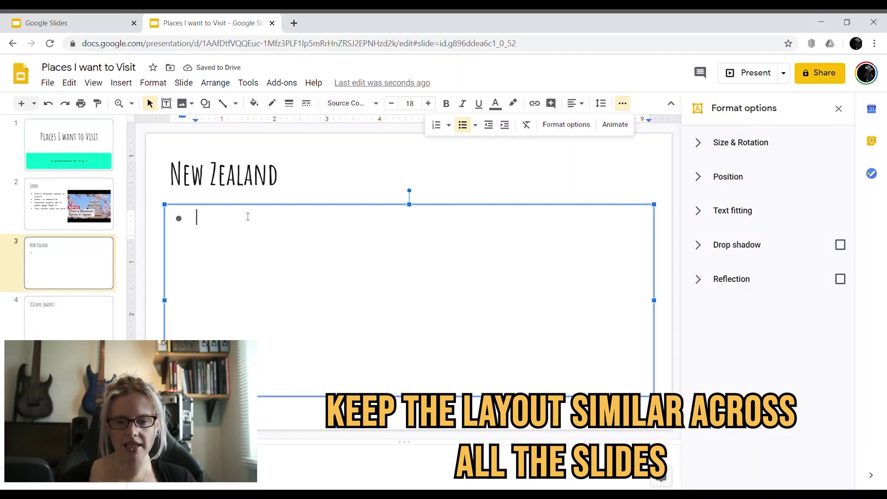
- Add an 'A long flight' bullet and insert a resized New Zealand mountain-lake photo
text(A long fl)
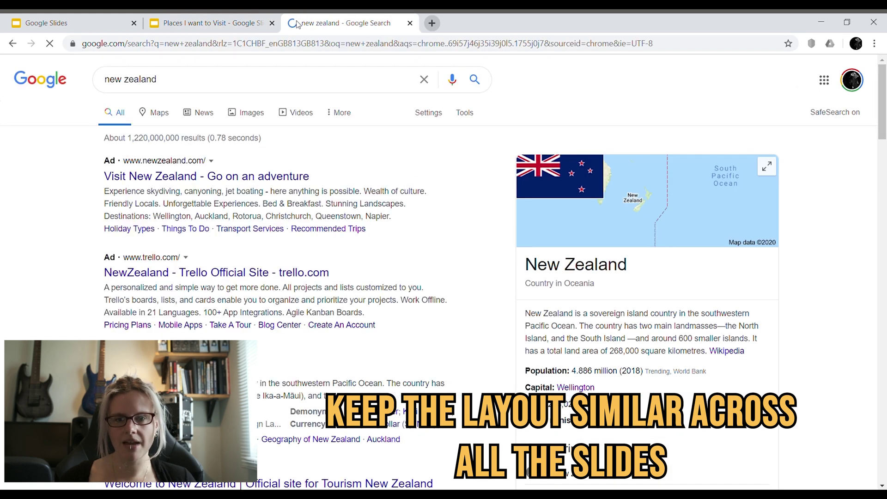
click(261, 116)
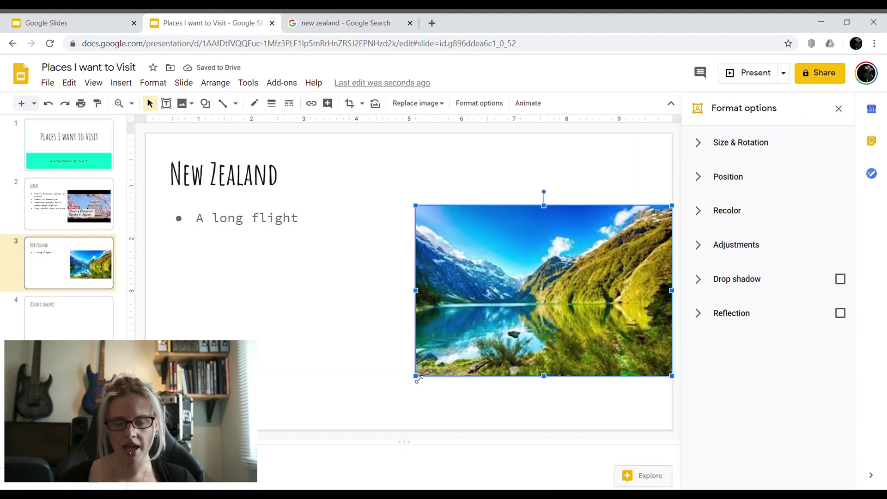
drag(416, 376, 361, 412)
drag(565, 296, 553, 285)
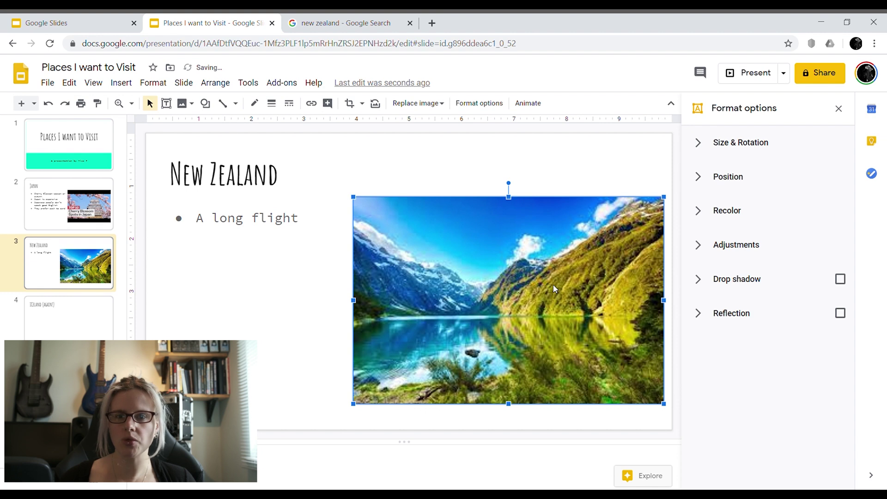
- Narrow the 'A long flight' text box to sit beside the photo
click(259, 324)
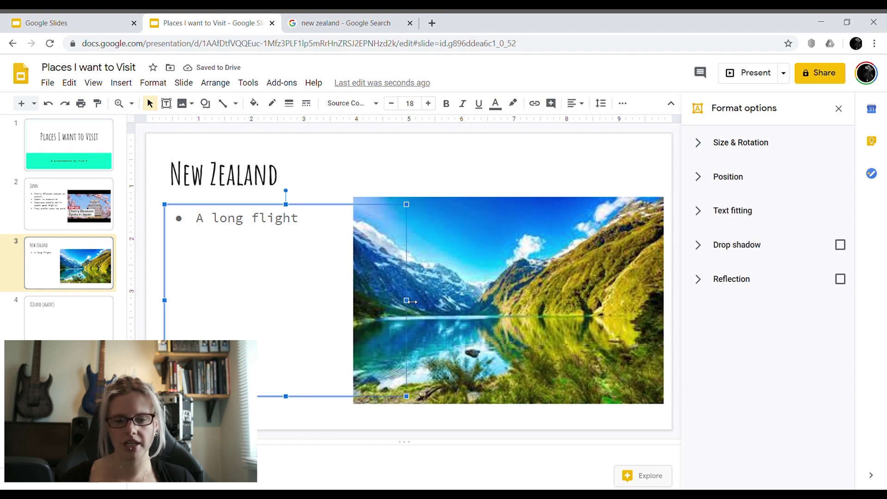
drag(406, 300, 342, 300)
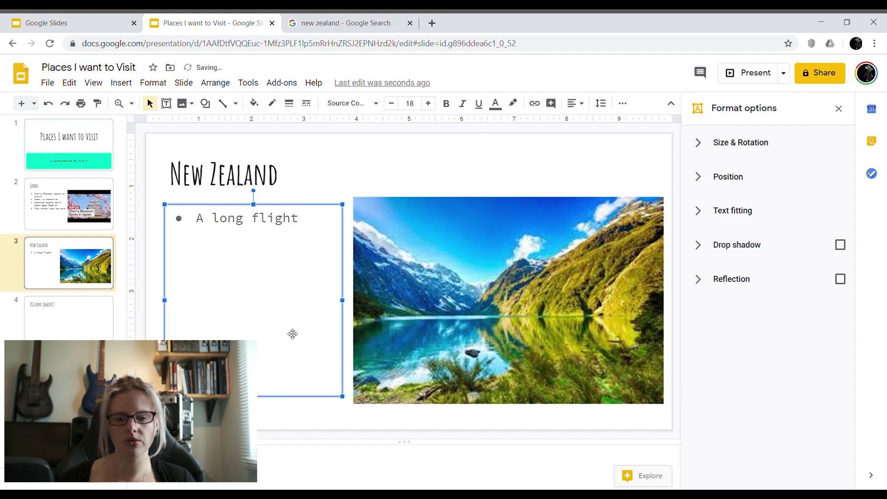
click(37, 303)
- Turn the Iceland slide's body into bullets and insert a pie chart
click(220, 219)
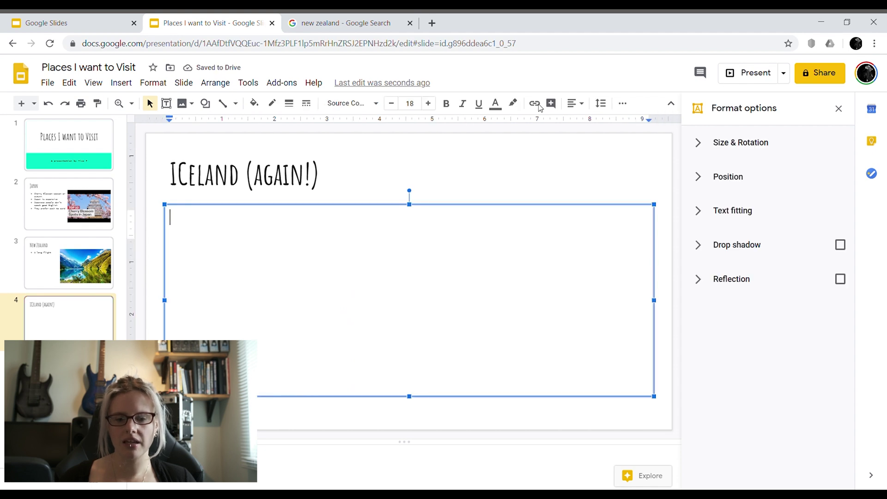
click(622, 103)
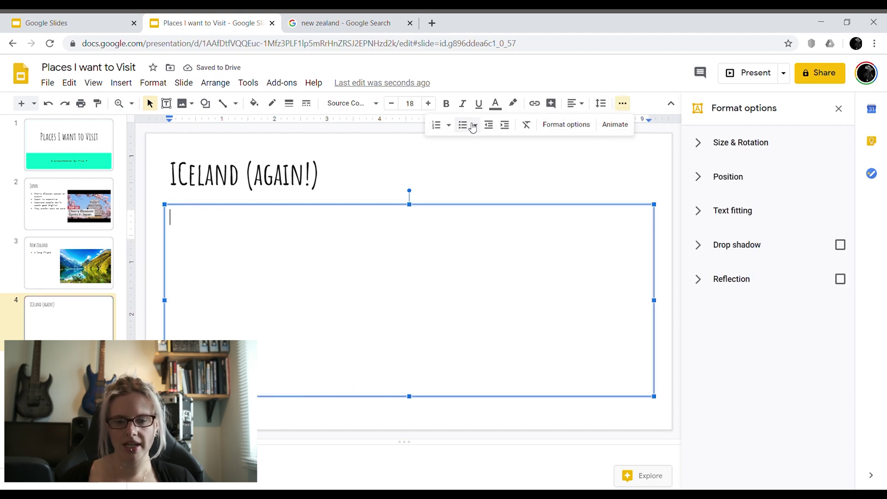
click(462, 125)
click(121, 82)
mouse_move(139, 214)
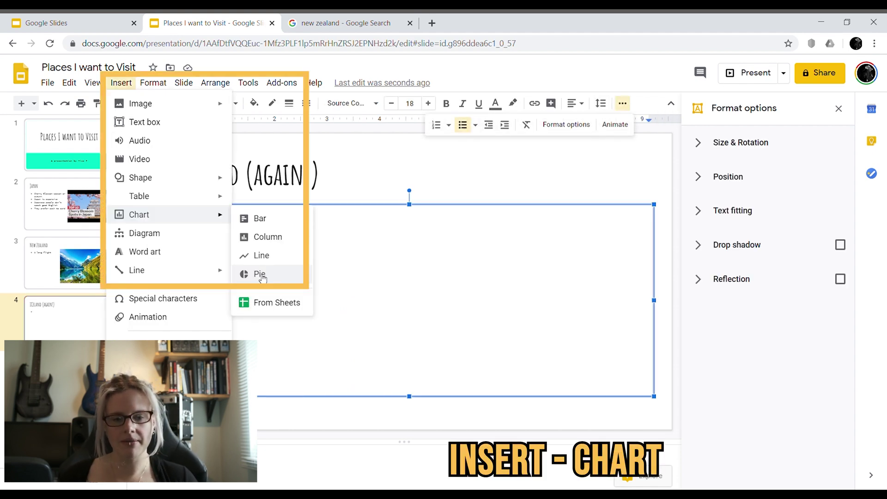
click(259, 274)
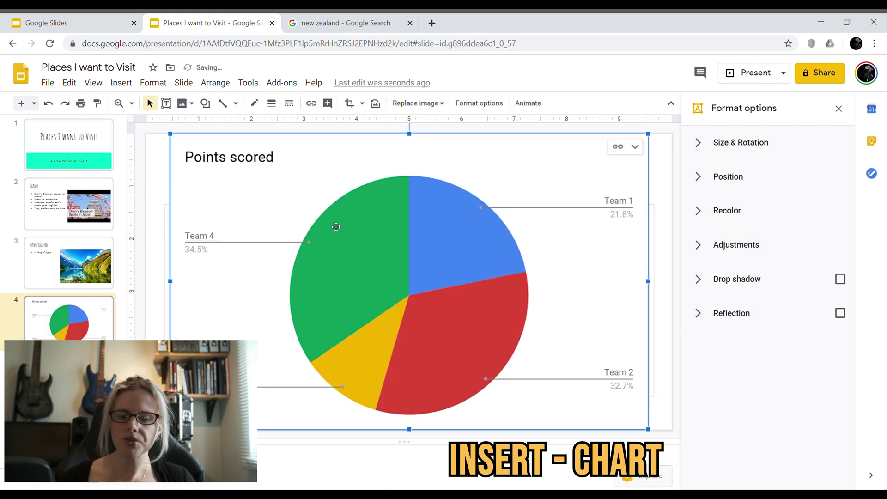
- Open the pie chart's linked source spreadsheet in Google Sheets
double_click(621, 205)
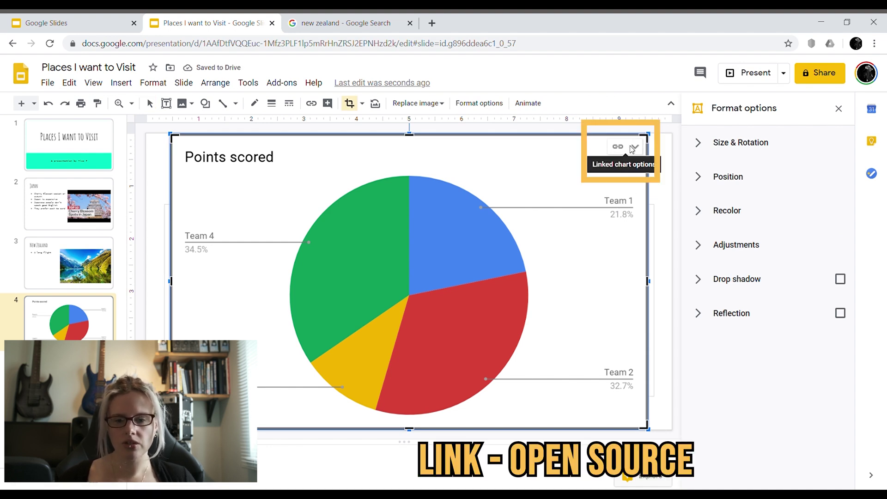
click(633, 147)
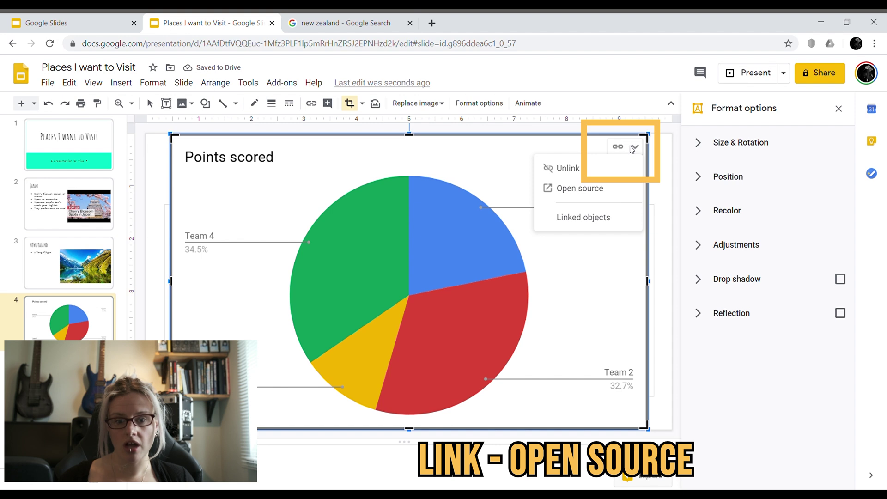
click(573, 189)
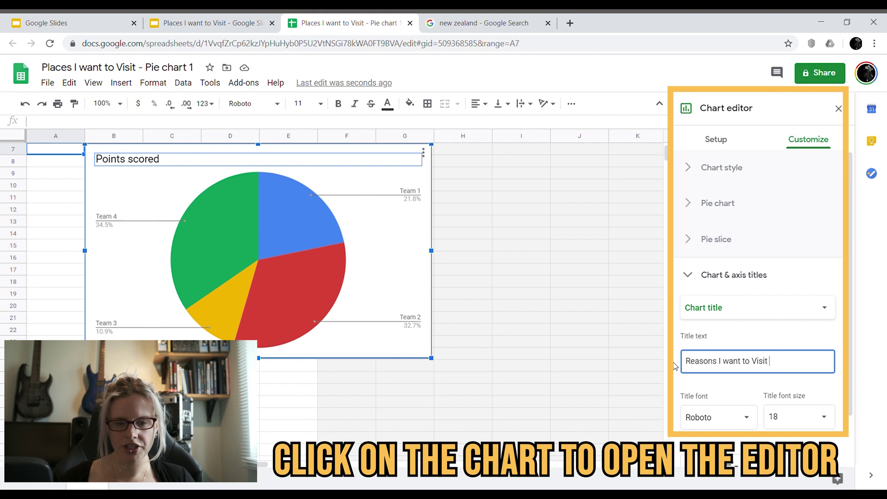
- Retitle the chart for Iceland and shift the pie chart slightly right on the sheet
text(land)
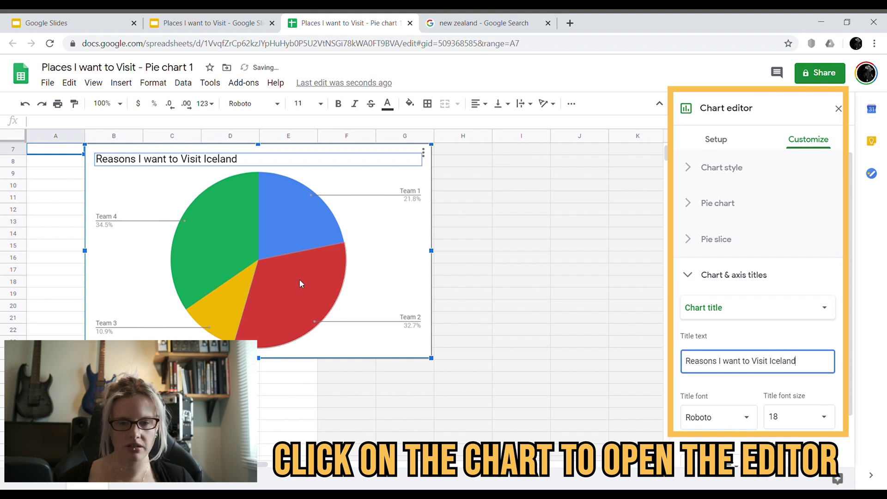
click(111, 218)
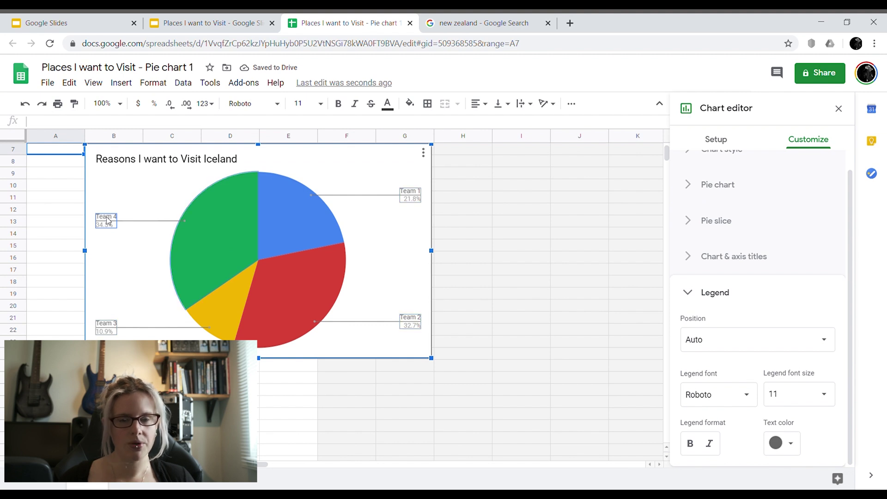
drag(107, 220, 143, 223)
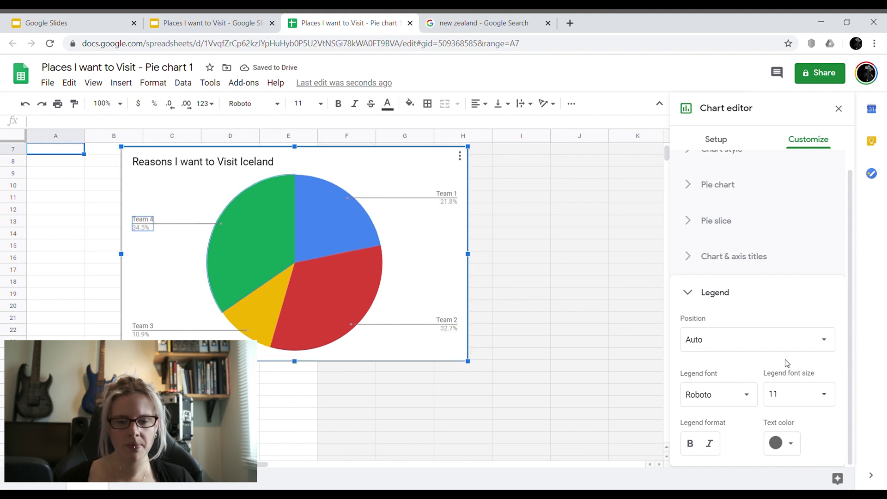
scroll(748, 218, up, 1)
click(720, 196)
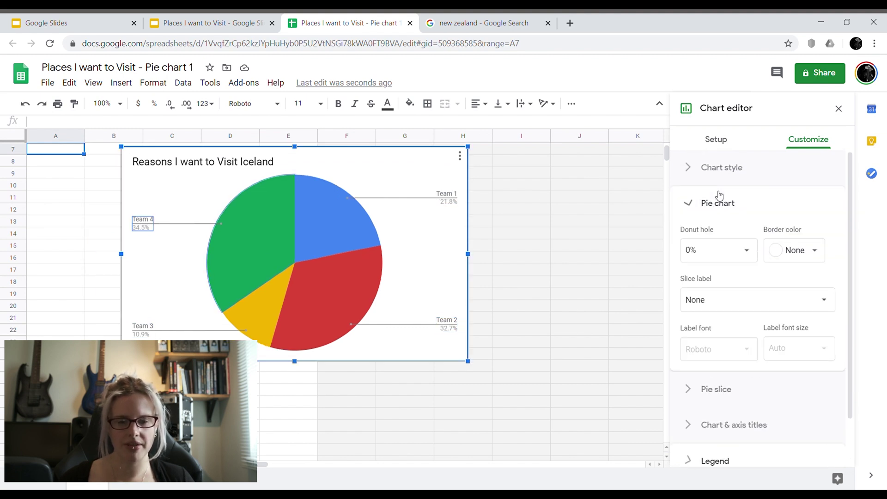
- Replace the Team 1 label in cell A2 with 'Cool scenary'
click(719, 196)
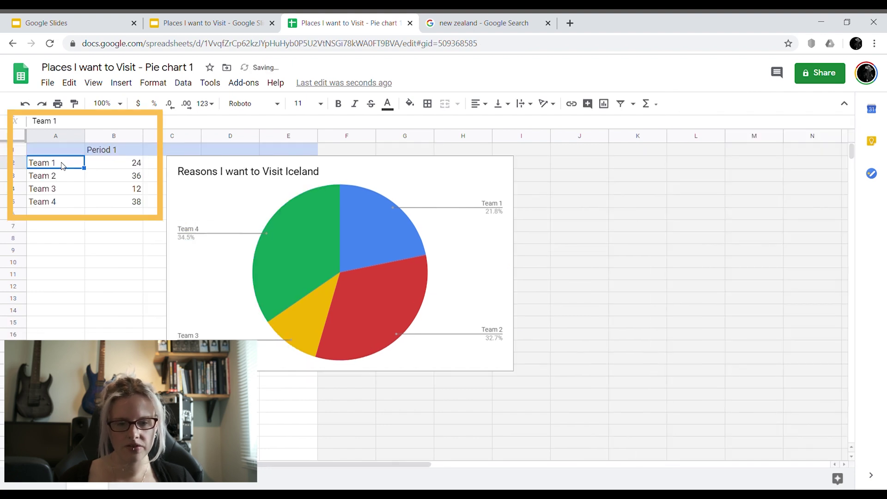
text(Coo)
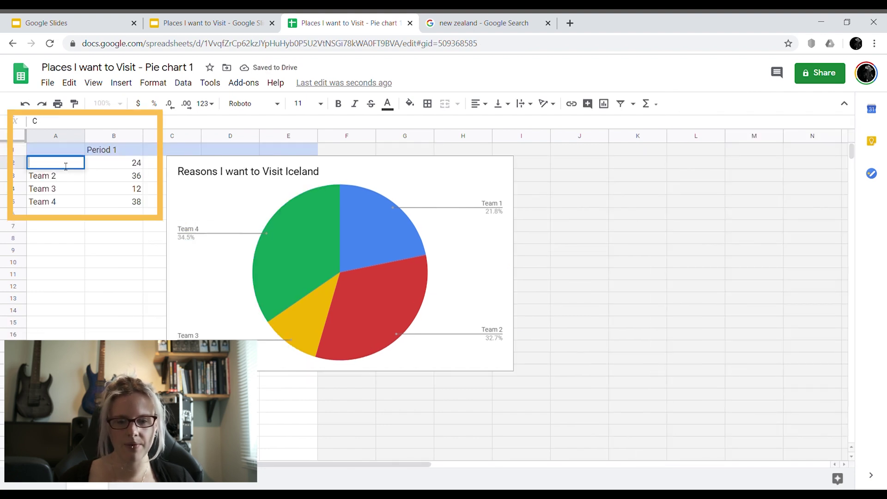
key(BackSpace)
text(Cool sc)
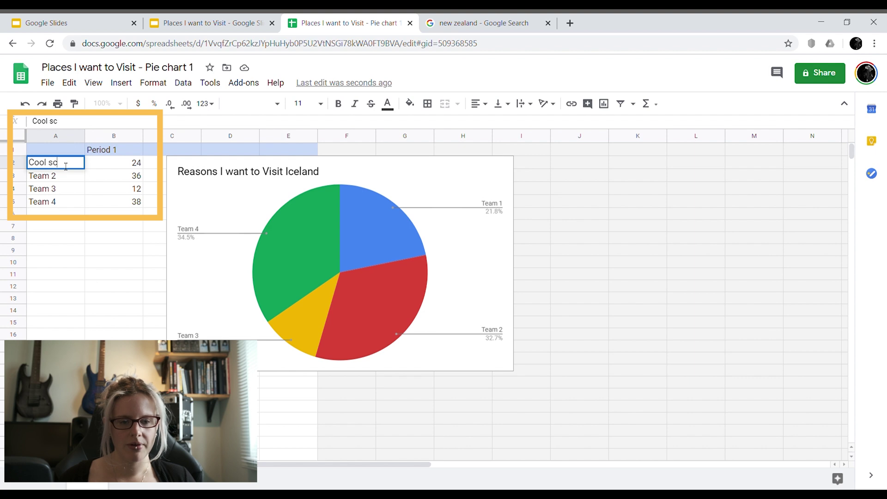
text(enary)
key(Return)
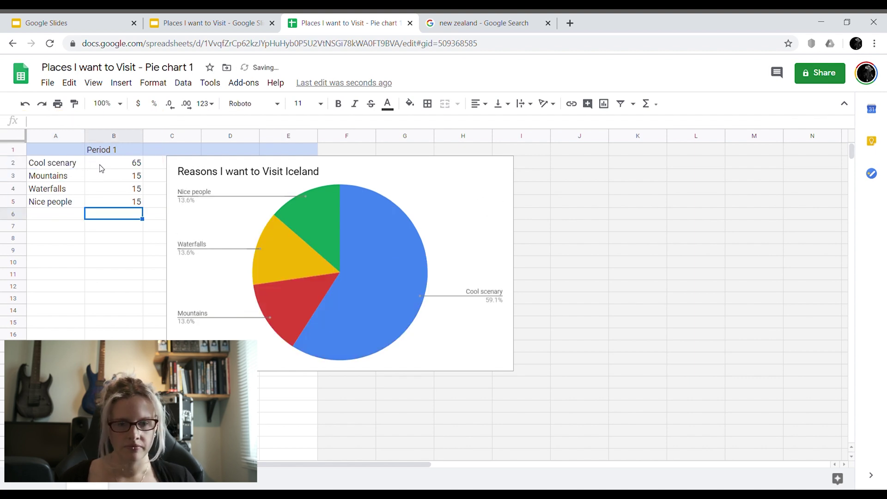
click(225, 21)
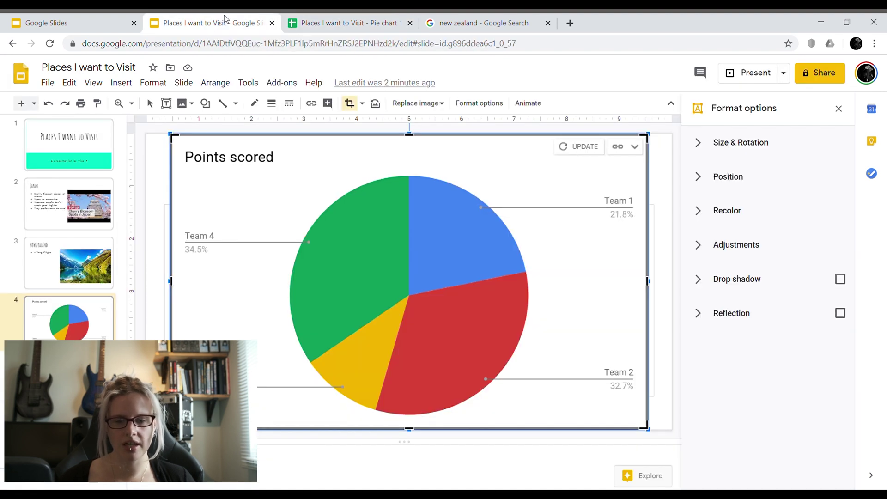
- Update the linked pie chart and enlarge it on the right half of the Iceland slide
click(579, 149)
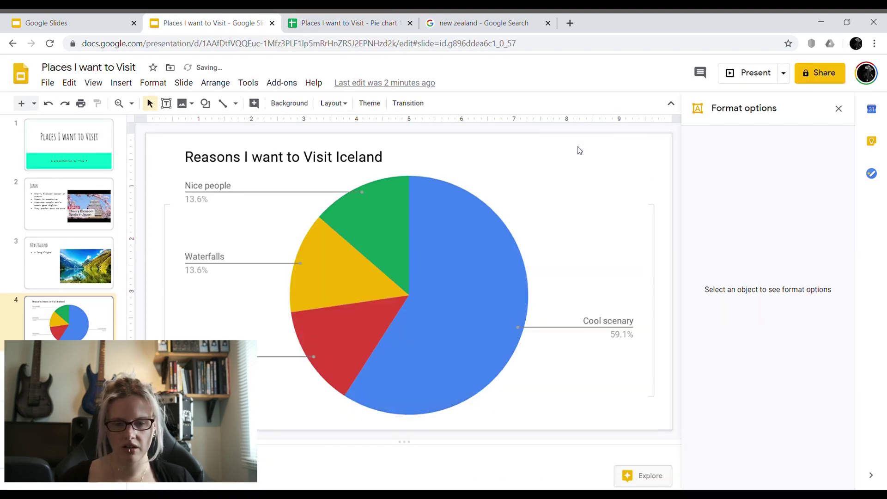
click(571, 198)
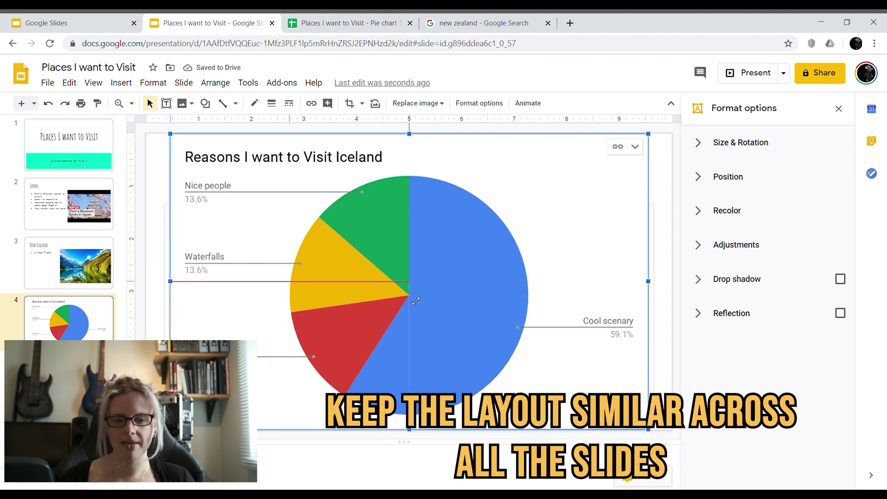
drag(385, 312, 385, 313)
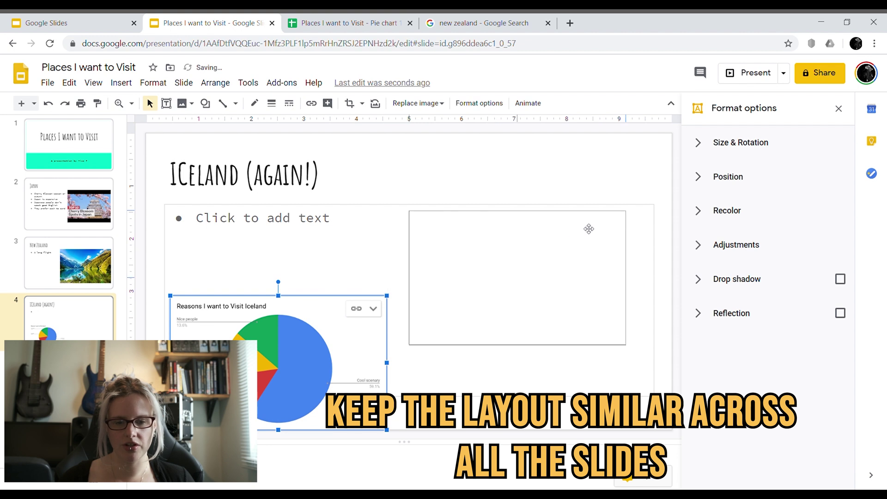
drag(602, 224, 602, 224)
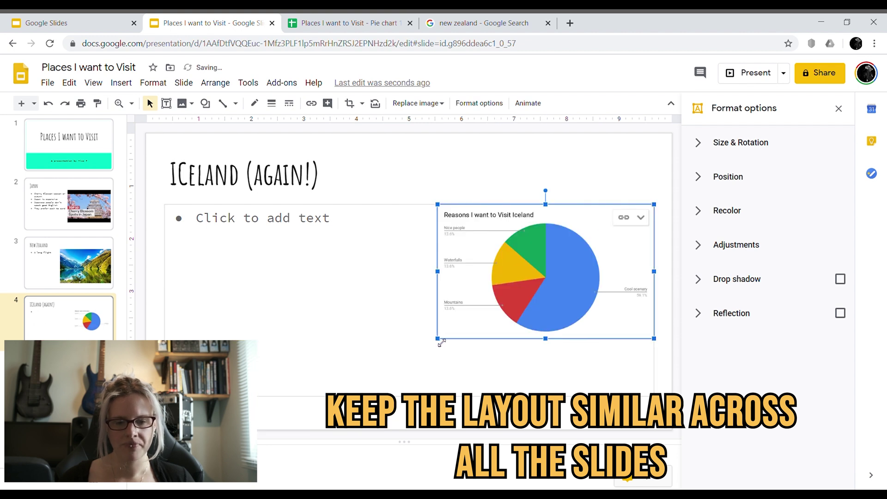
drag(438, 340, 339, 399)
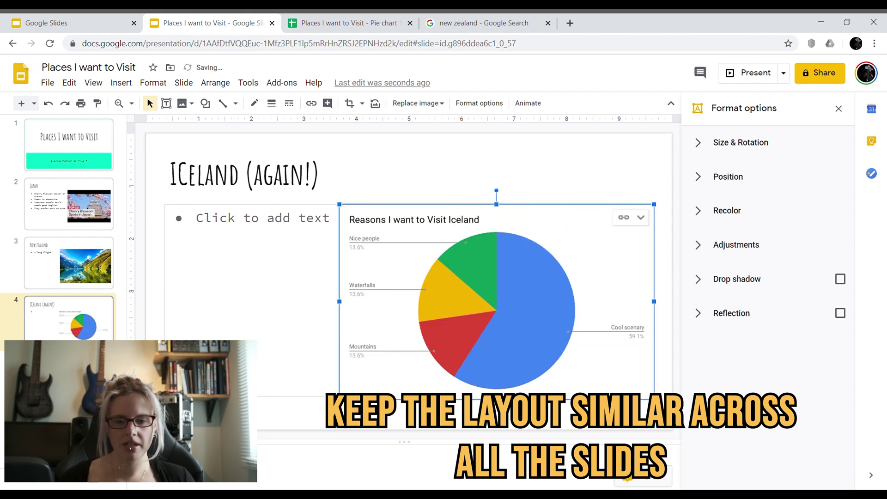
click(273, 303)
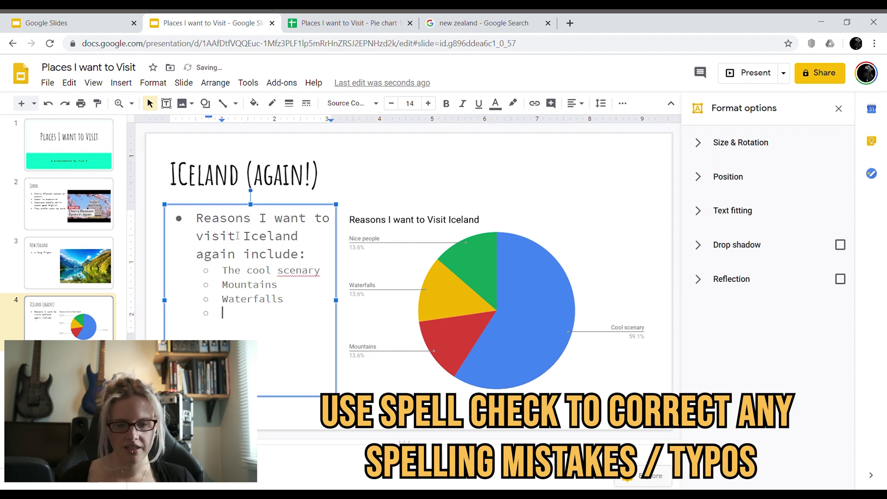
- Finish the last bullet as 'Nice people' and correct 'scenary' to 'scenery'
text(Nice pope)
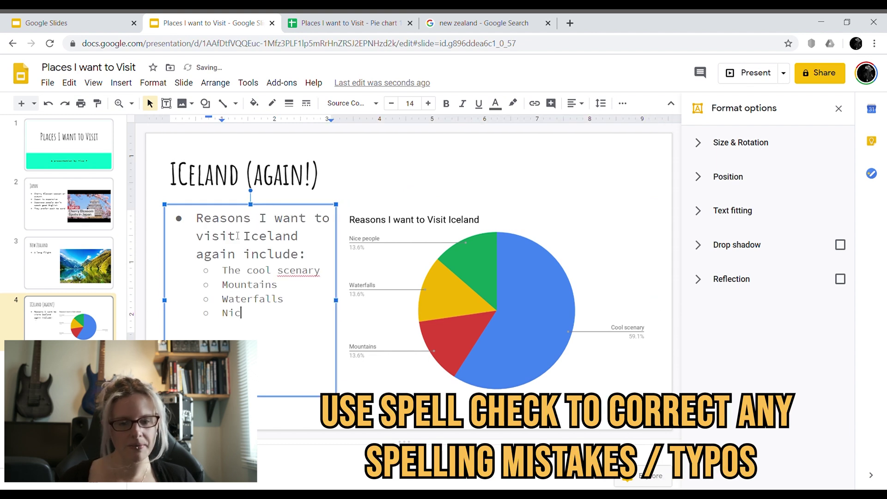
key(BackSpace)
key(BackSpace)
key(BackSpace)
text(eople)
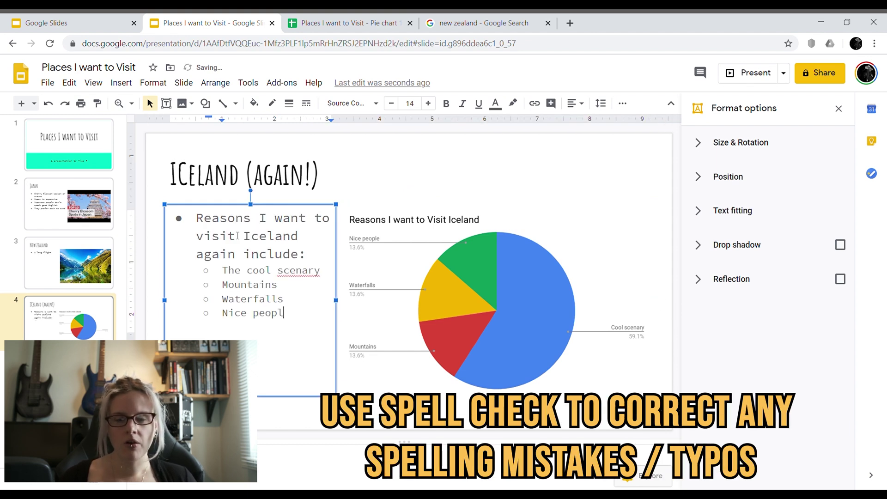
right_click(308, 277)
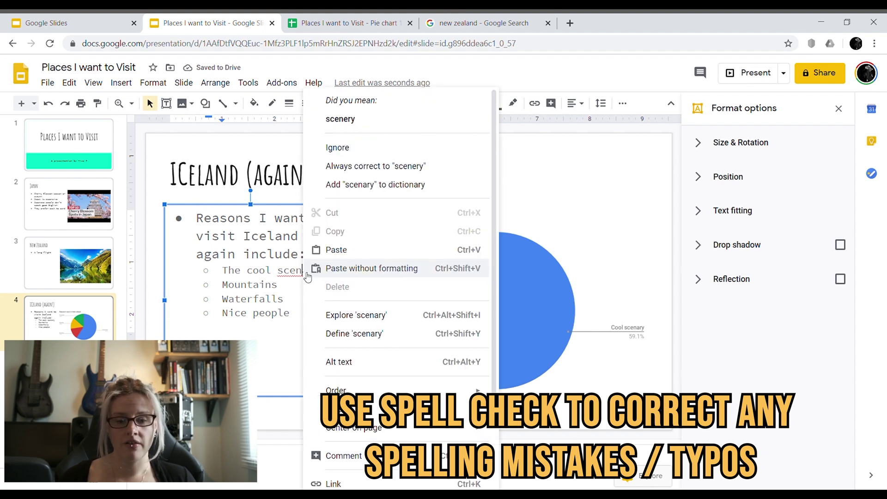
click(359, 128)
- Edit the 'Cool scenary' label in cell A2 of the pie chart's spreadsheet
click(342, 23)
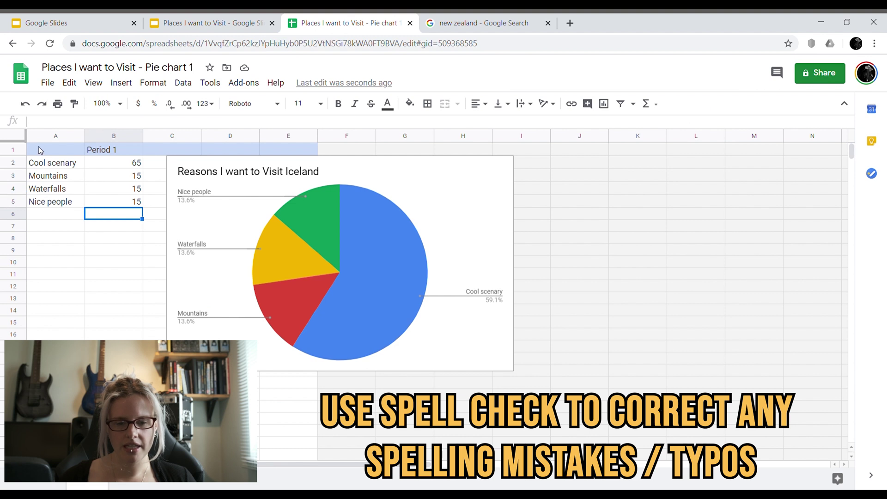
click(49, 165)
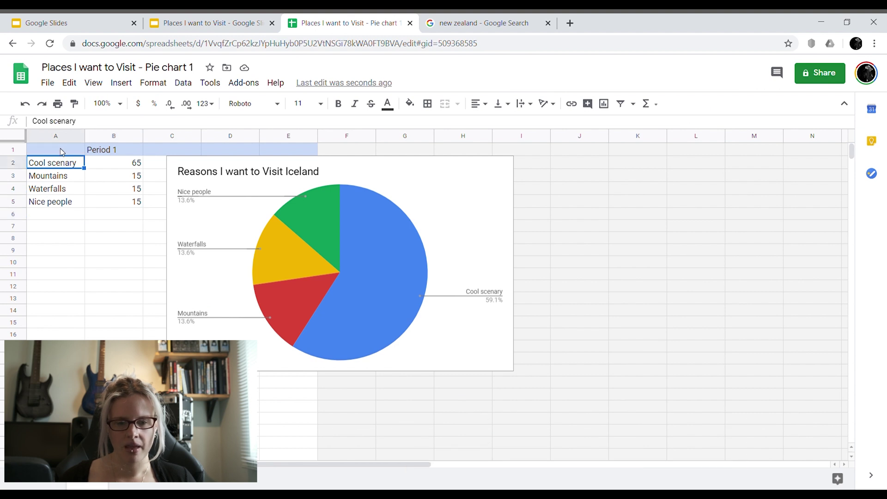
click(73, 122)
key(Return)
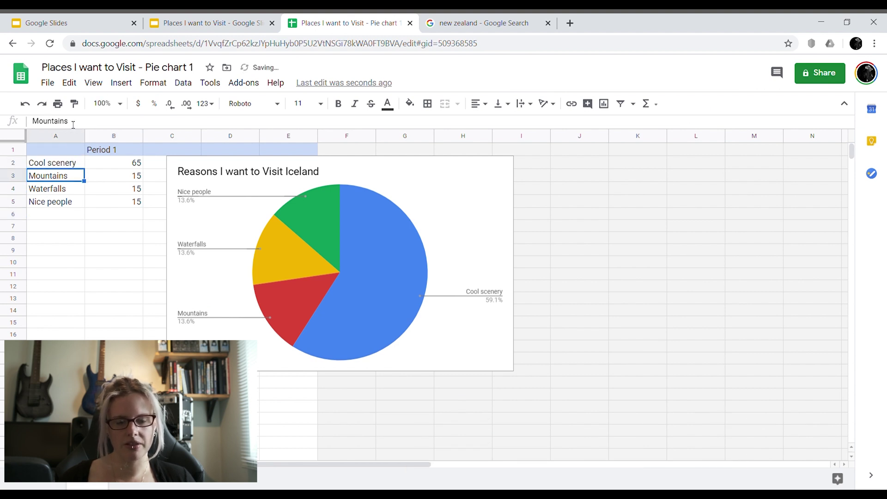
click(210, 22)
click(620, 254)
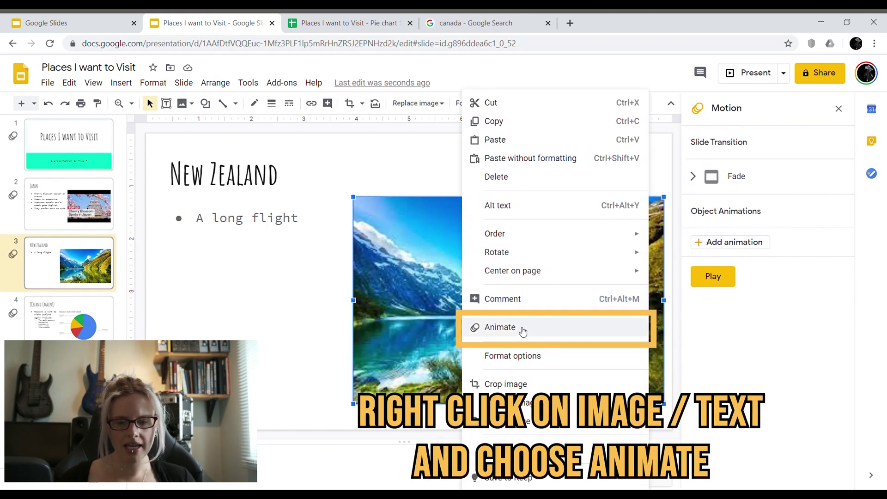
- Give the New Zealand photo a Zoom in animation starting After previous, and preview it
click(521, 329)
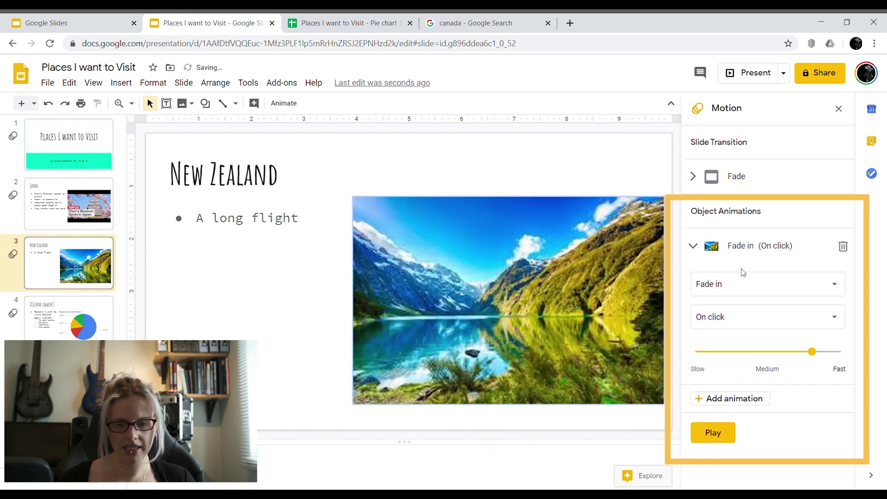
click(741, 289)
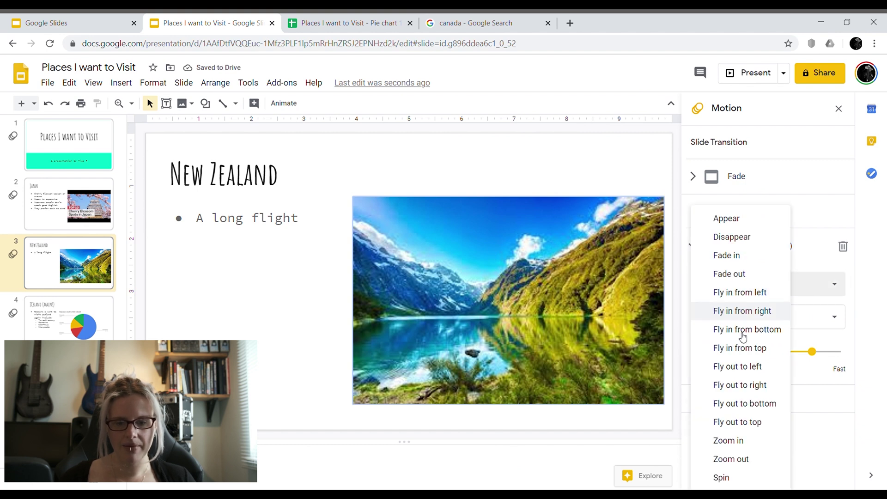
click(733, 443)
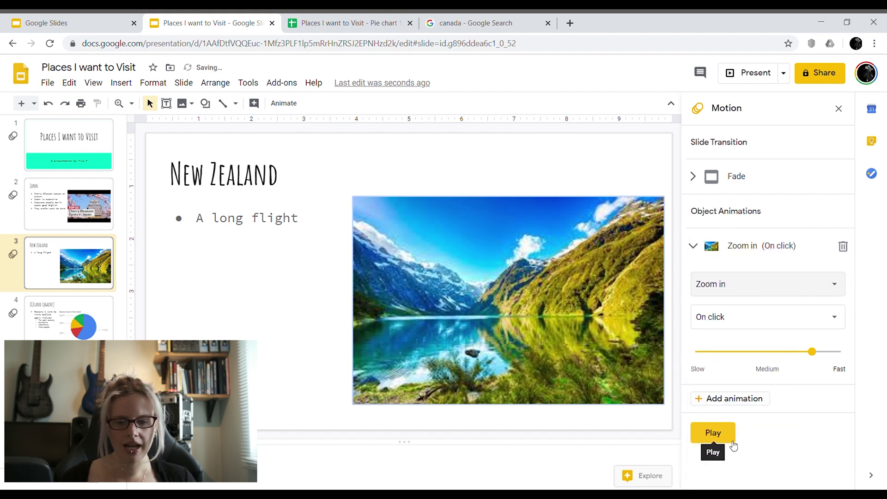
click(720, 433)
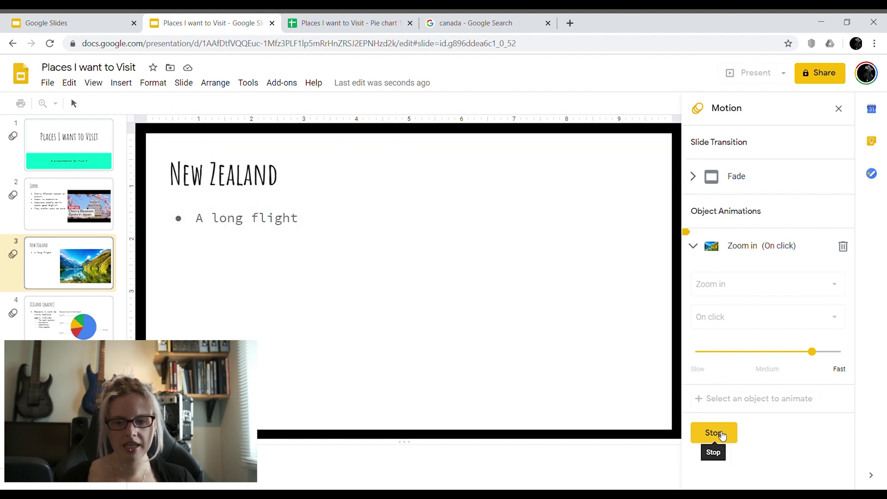
click(650, 391)
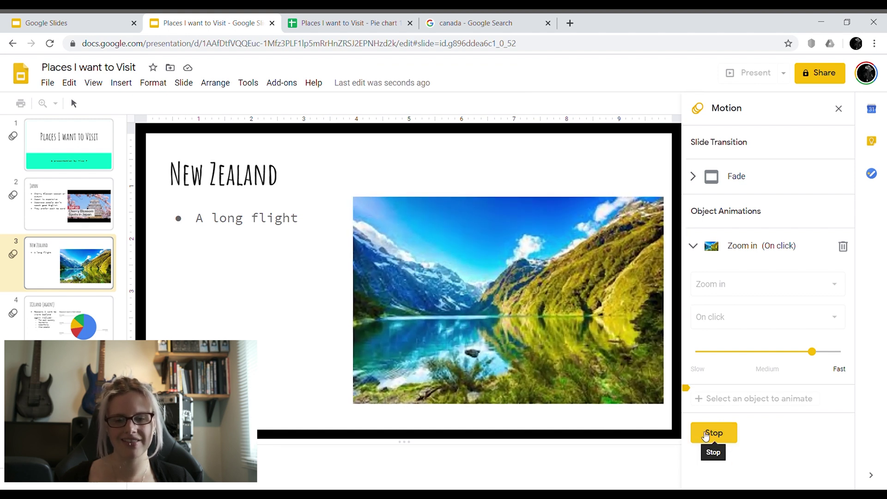
click(705, 435)
click(725, 318)
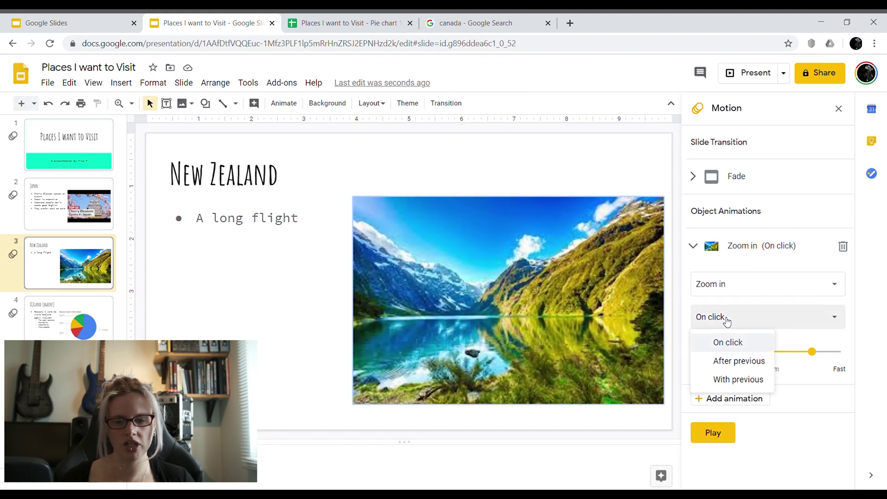
click(721, 363)
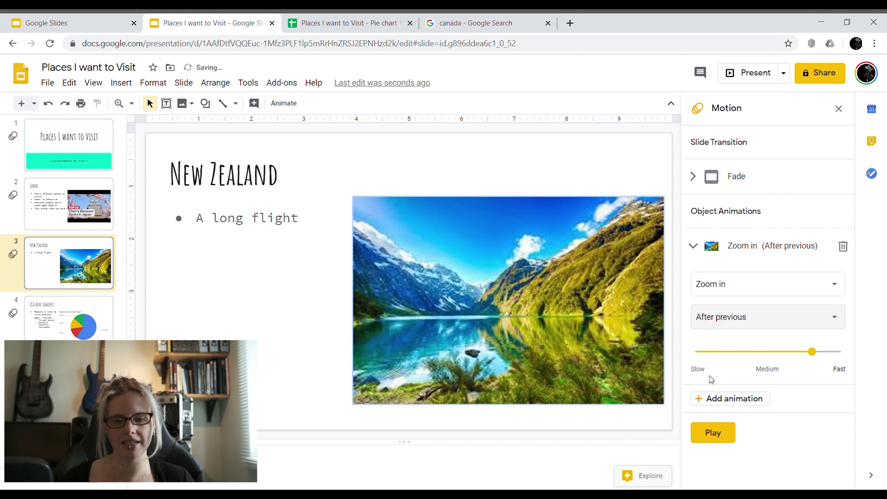
click(711, 438)
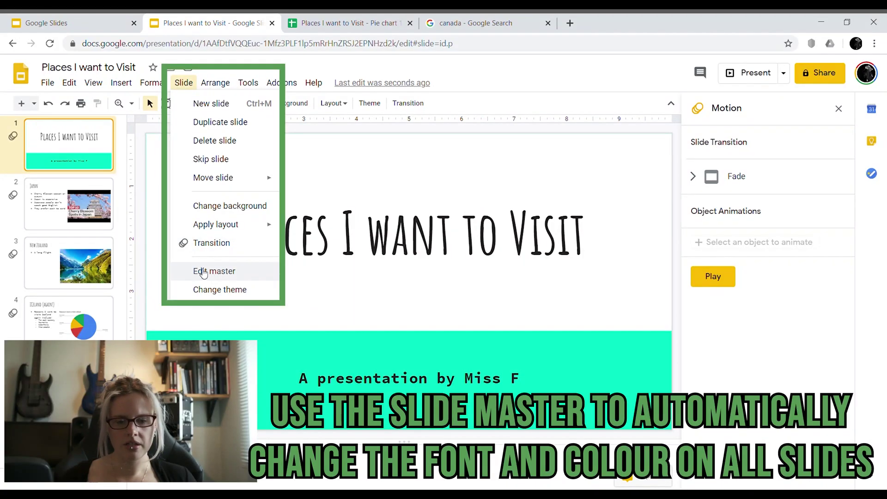
- Style the master title as centred purple Bree Serif, then open the Title slide layout
click(200, 272)
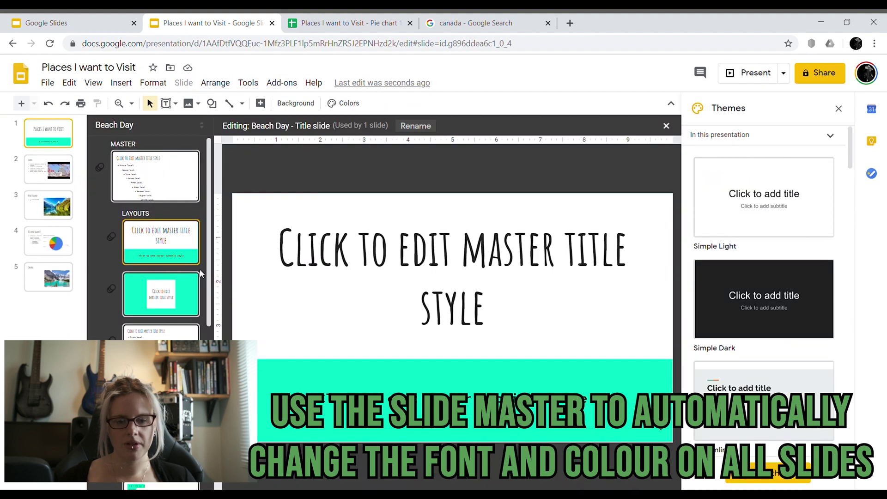
click(172, 161)
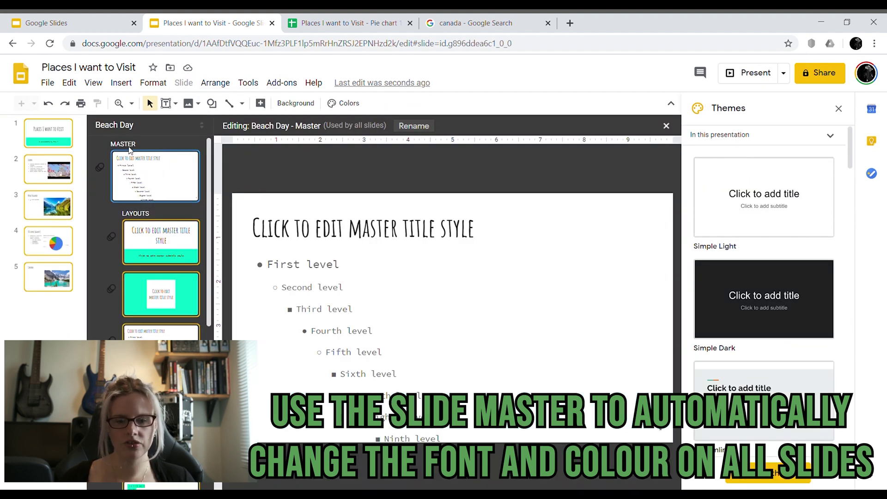
triple_click(348, 240)
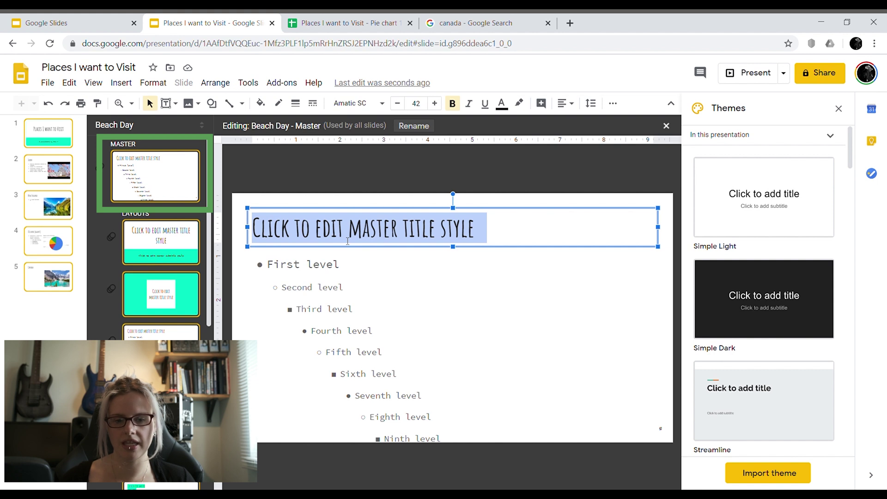
click(360, 103)
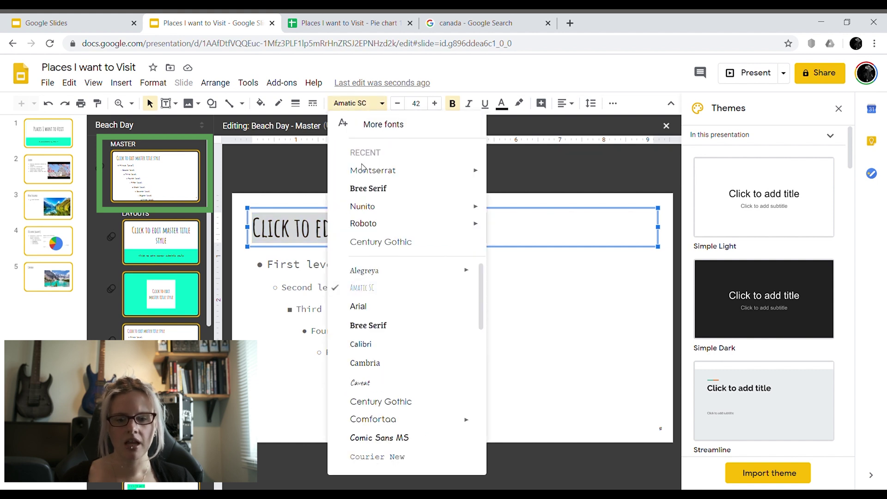
click(372, 199)
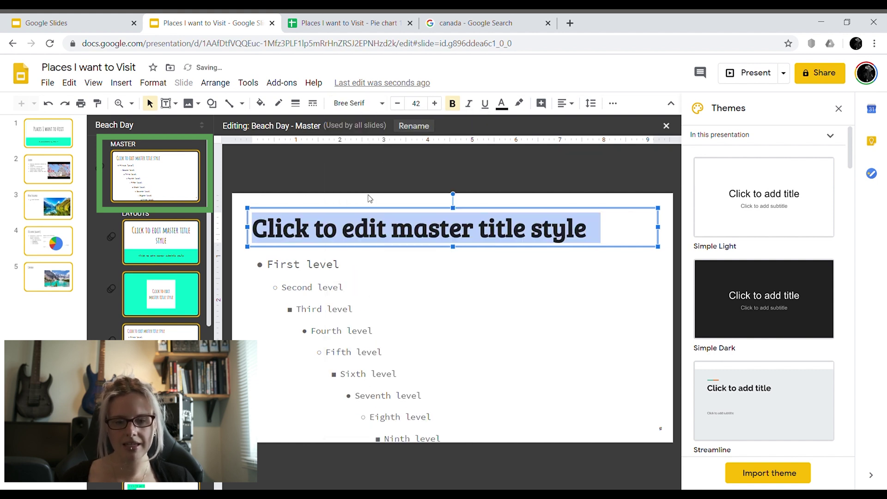
click(564, 103)
click(580, 121)
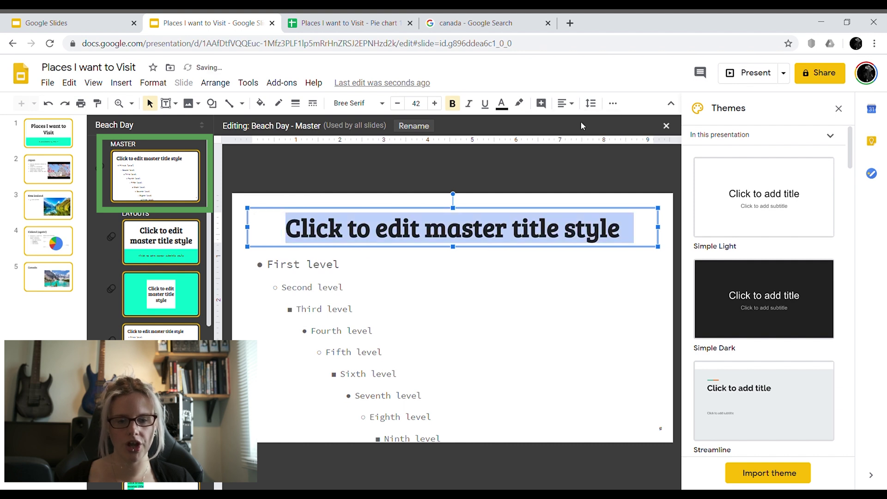
click(502, 104)
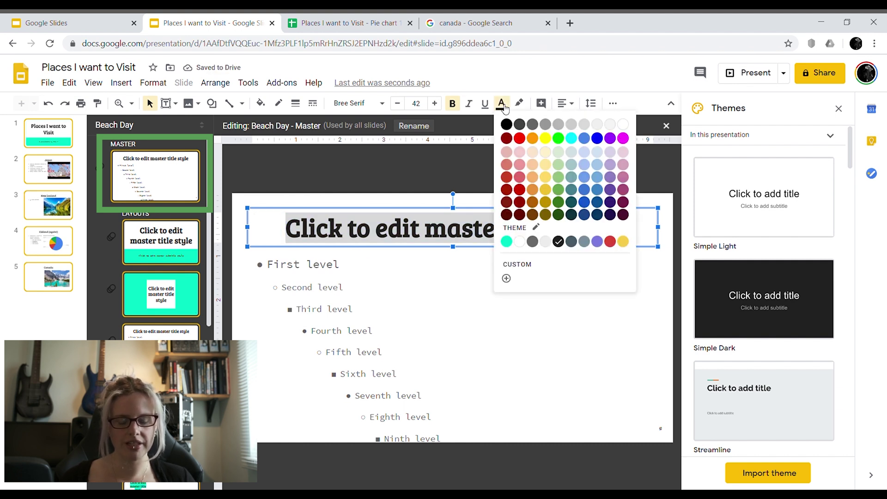
click(597, 239)
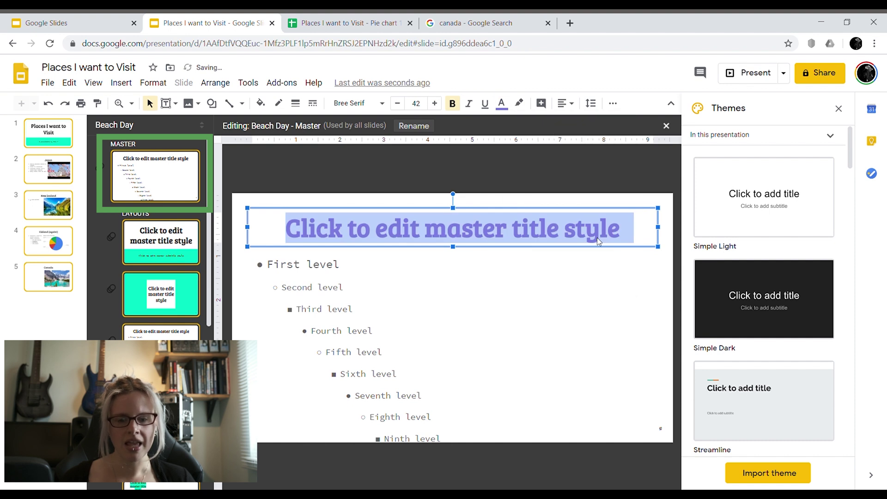
click(127, 249)
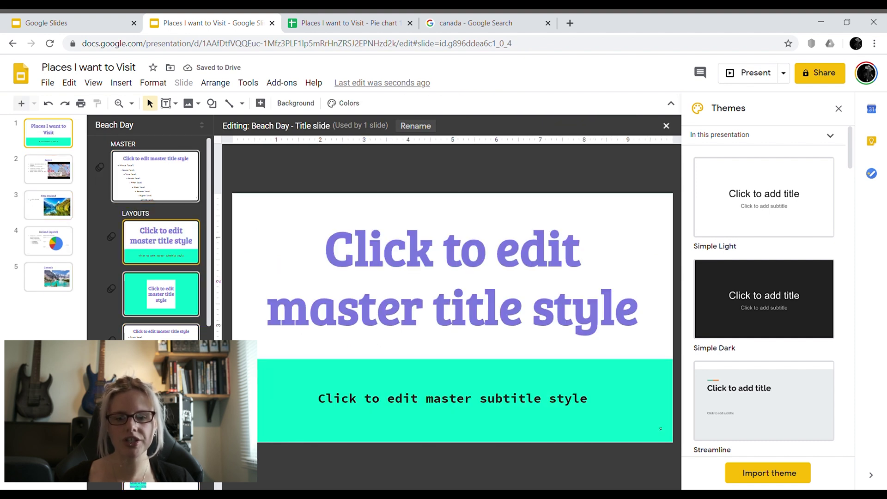
- Change the Title slide layout background to the purple theme colour
right_click(261, 390)
click(244, 165)
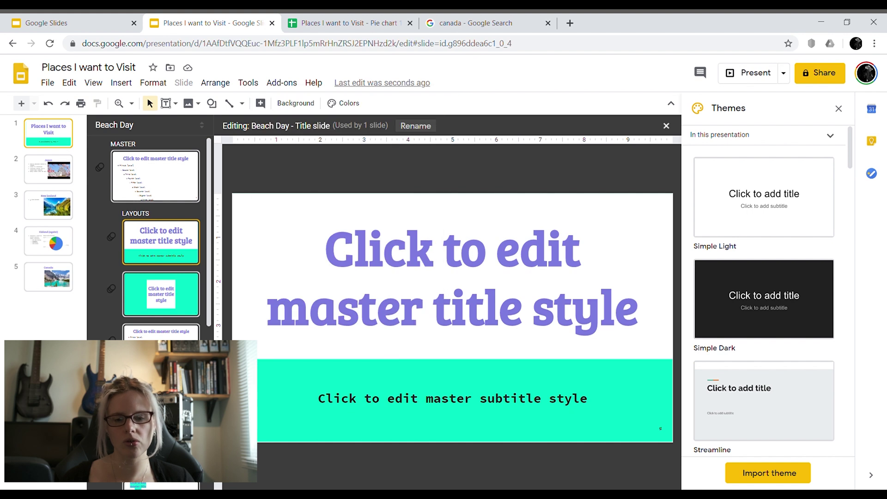
right_click(245, 166)
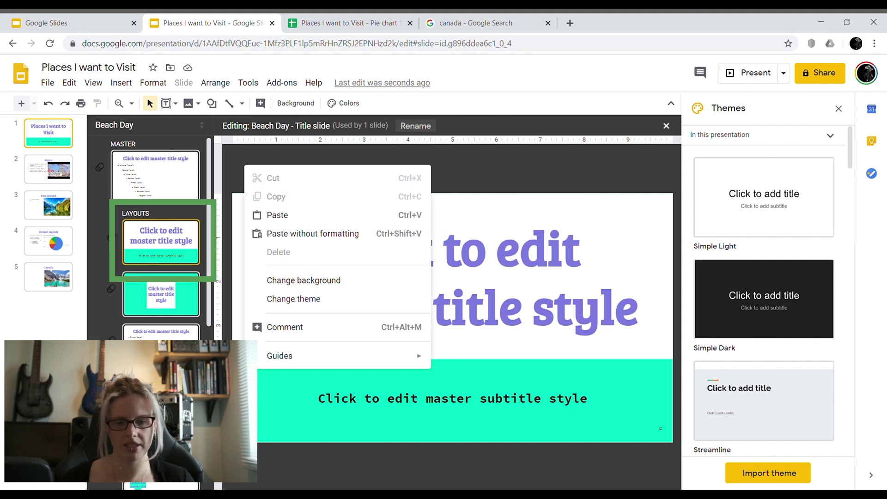
click(303, 280)
click(529, 240)
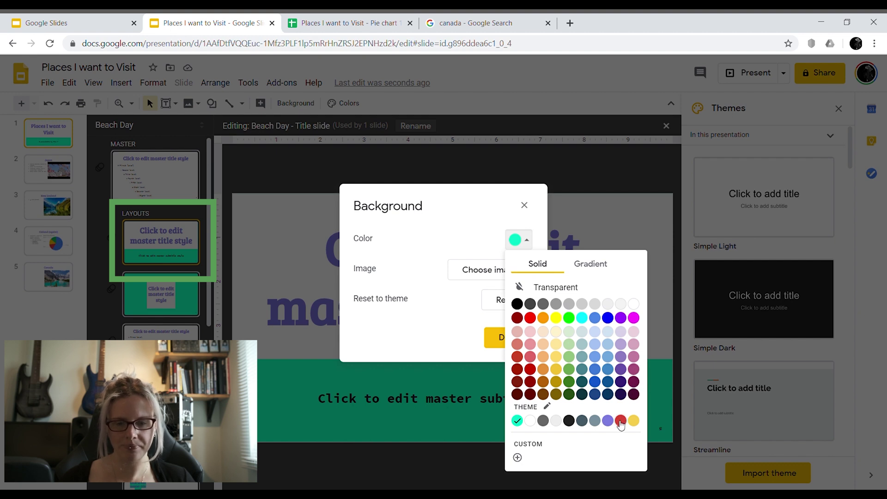
click(607, 420)
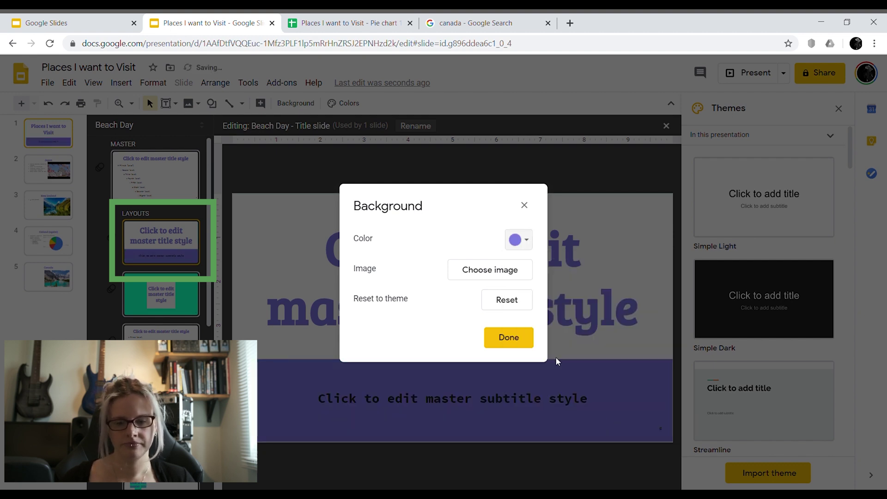
click(509, 338)
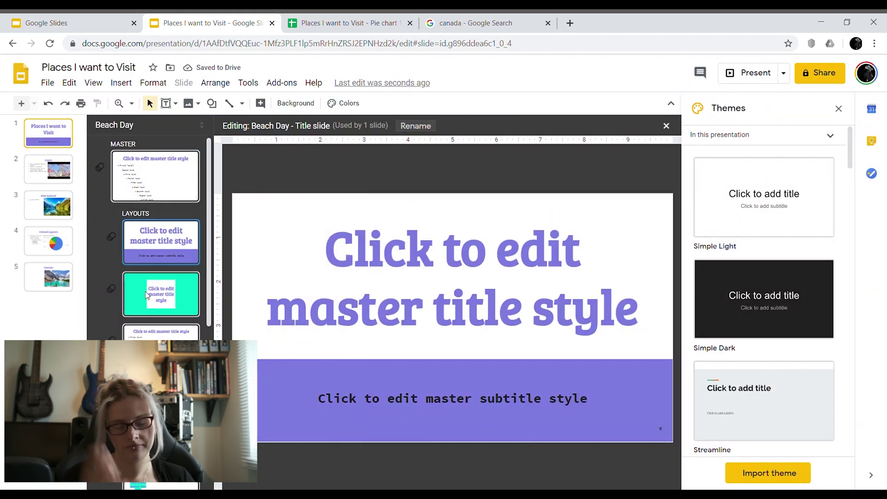
- Give the Section header layout a purple background too, then return to the master
click(147, 294)
right_click(274, 329)
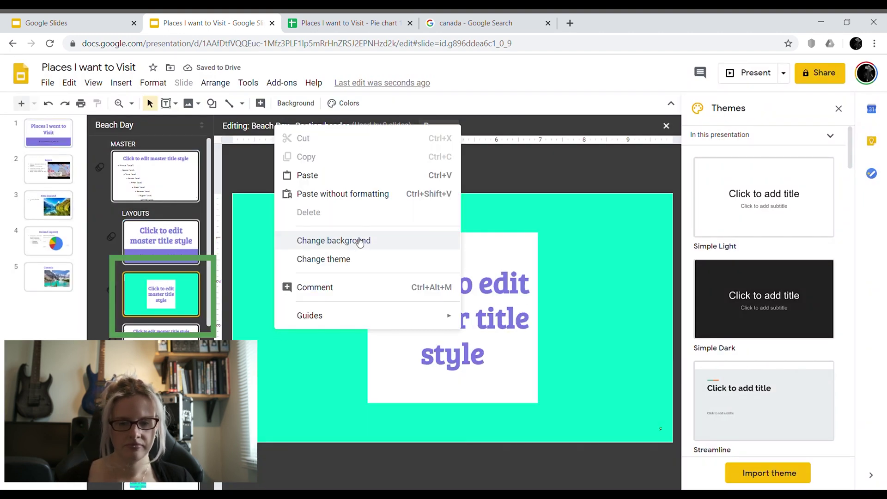
click(333, 240)
click(518, 239)
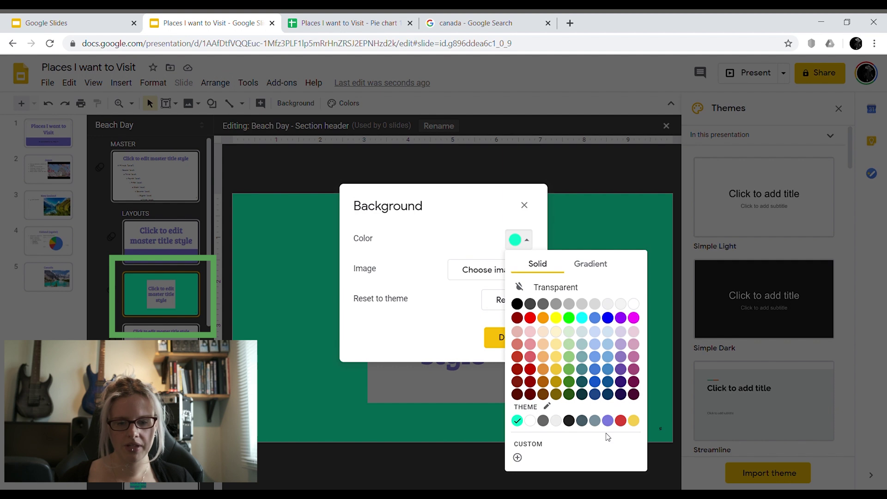
click(608, 421)
click(508, 338)
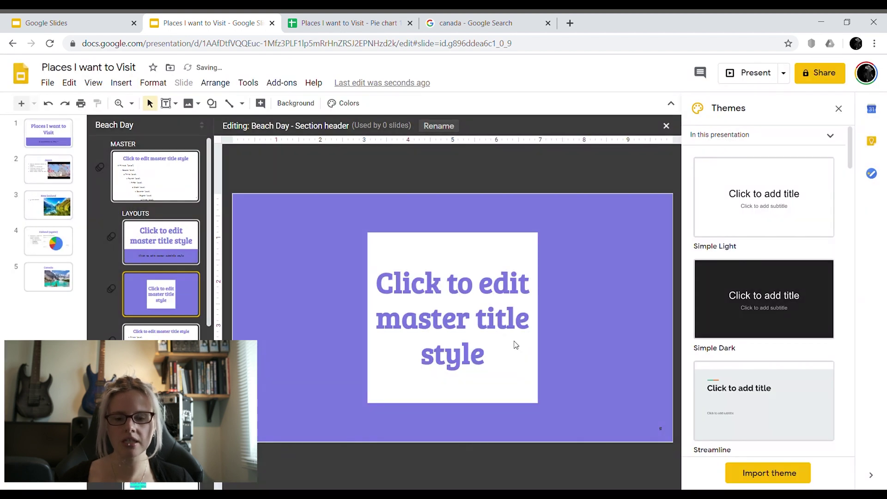
click(152, 192)
- Set all master body text to black Montserrat
triple_click(309, 311)
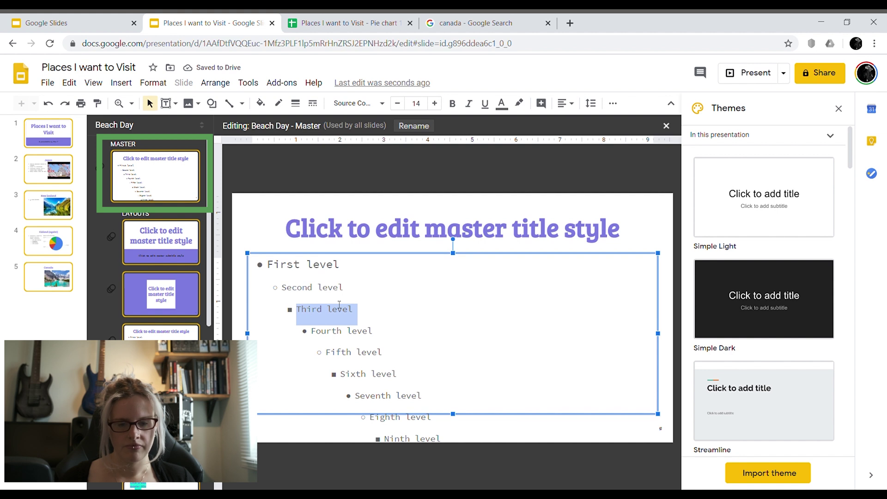
key(ctrl+a)
click(358, 103)
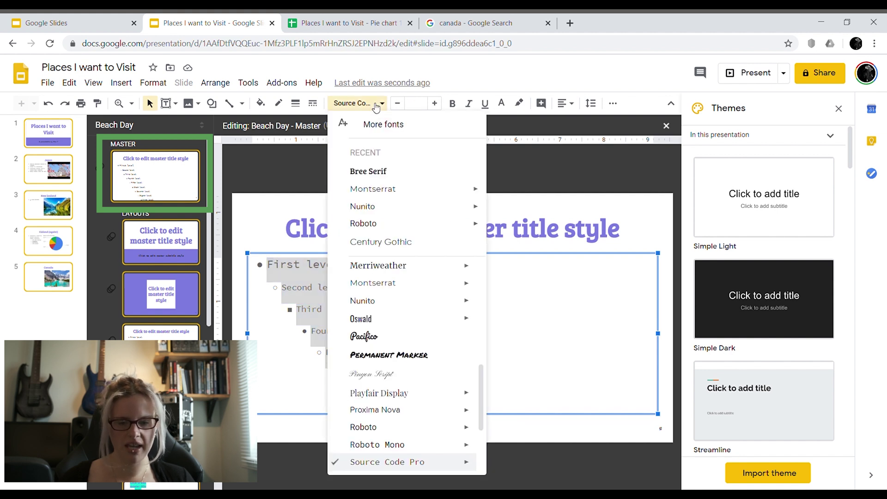
click(364, 187)
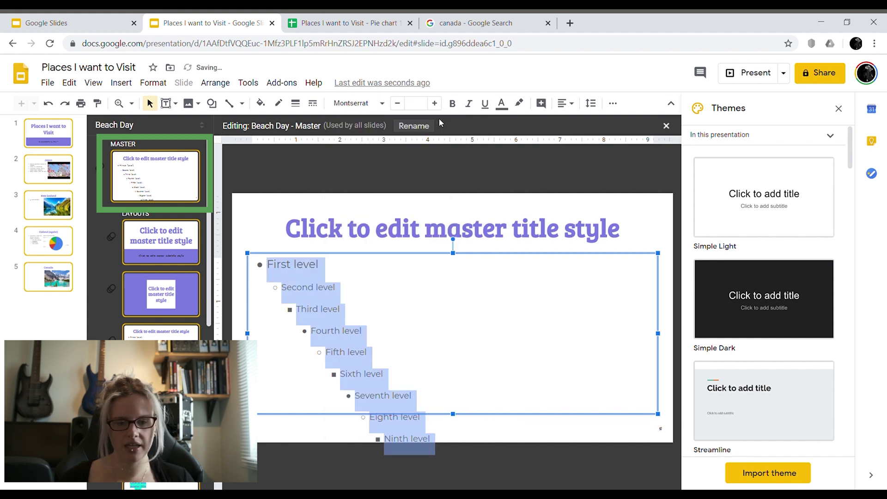
click(501, 103)
click(508, 128)
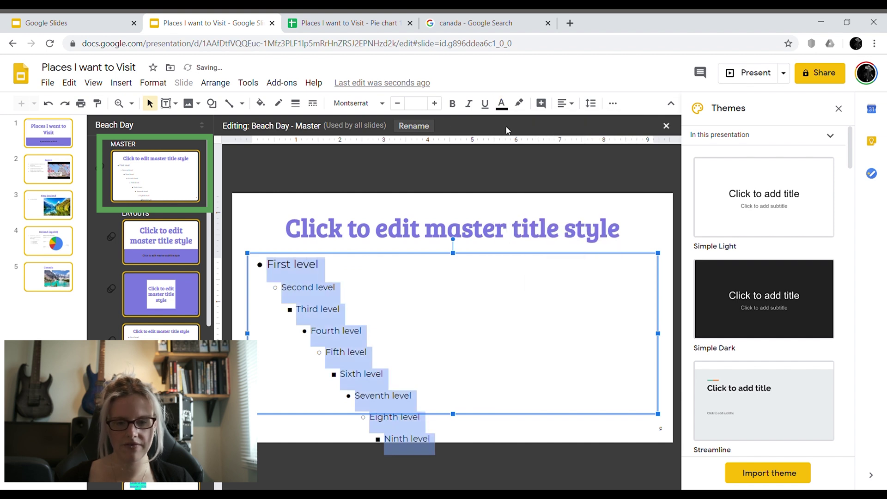
- Give the master body box a 4px purple border and narrow it to half width
click(296, 103)
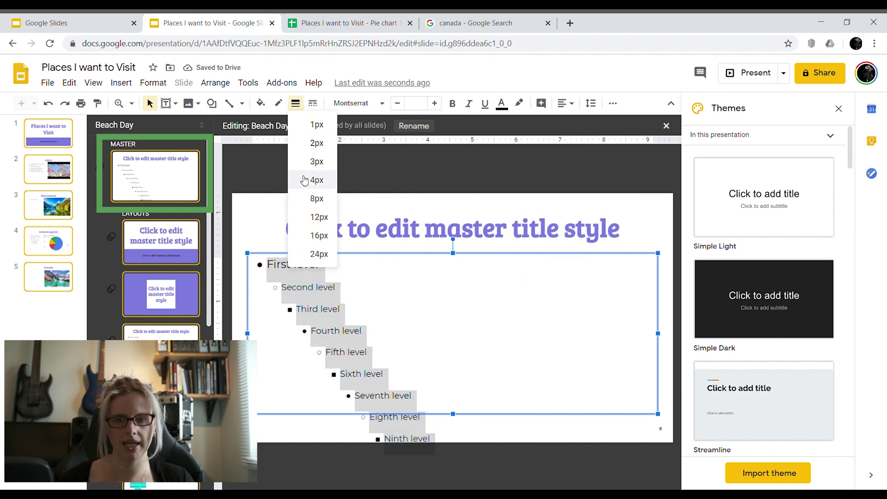
click(304, 179)
click(296, 103)
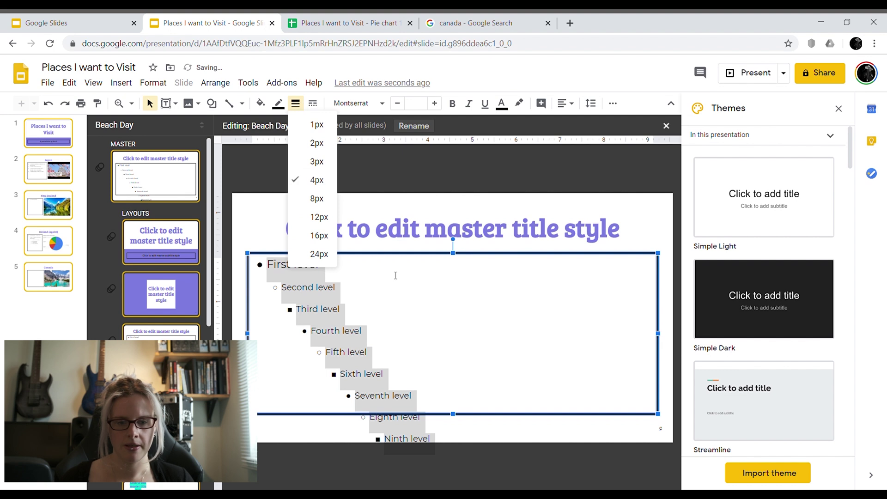
click(278, 103)
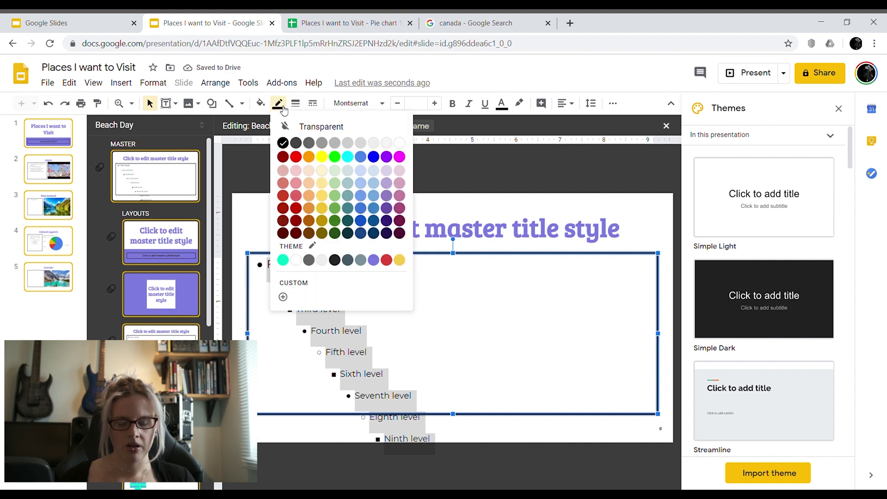
click(377, 262)
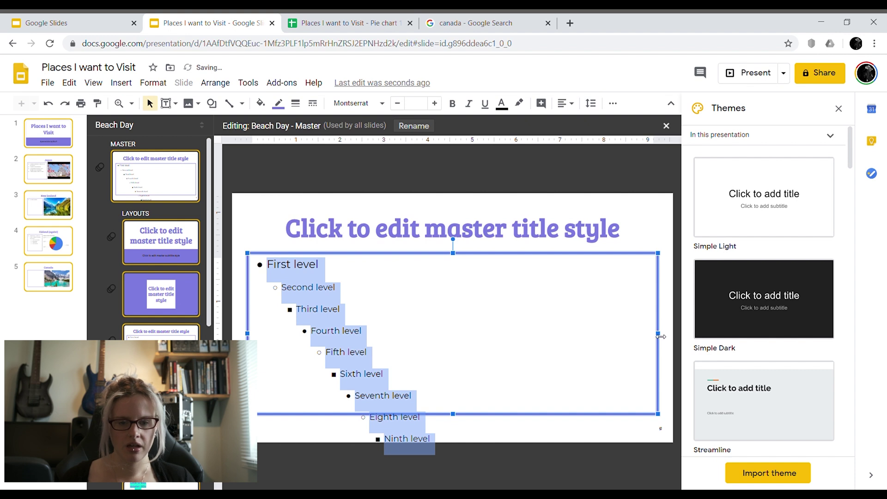
drag(660, 336, 459, 326)
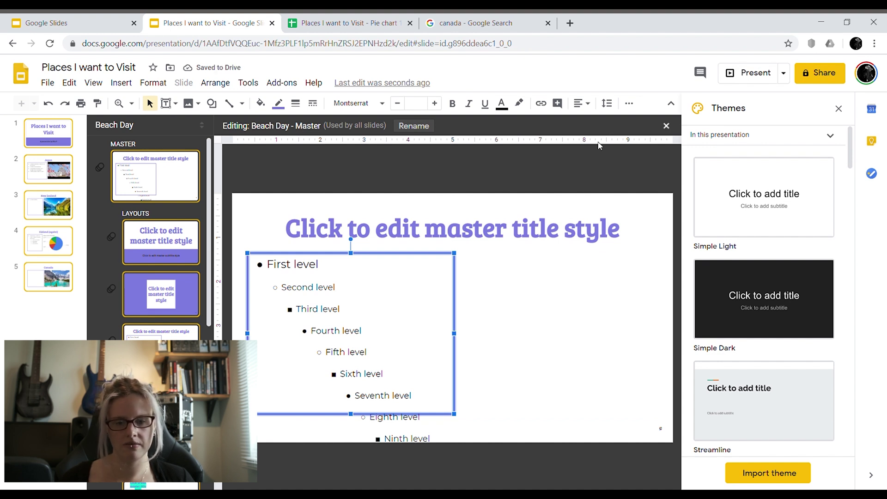
click(667, 127)
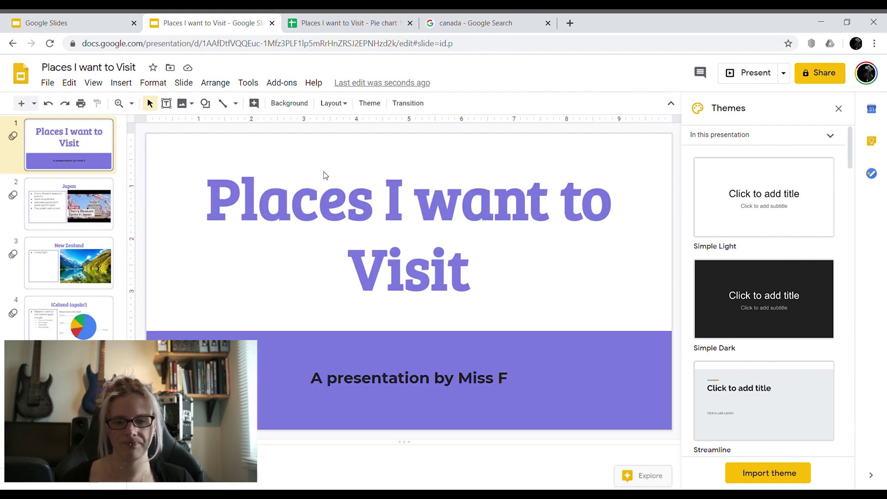
- On the New Zealand slide, shrink and lower the landscape image and widen the text box
click(79, 265)
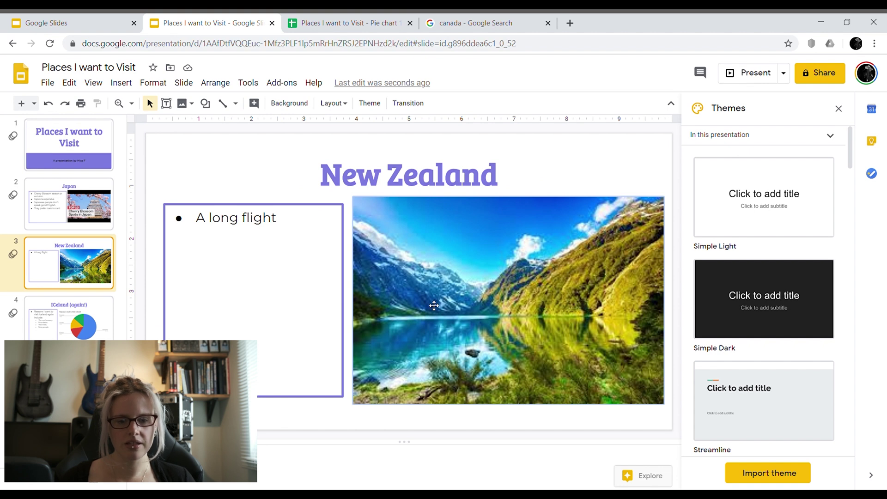
click(434, 306)
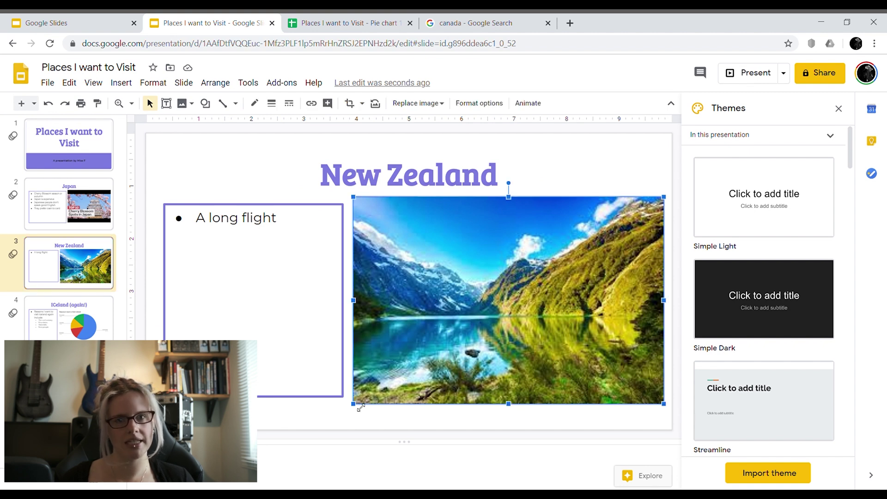
drag(361, 408, 402, 380)
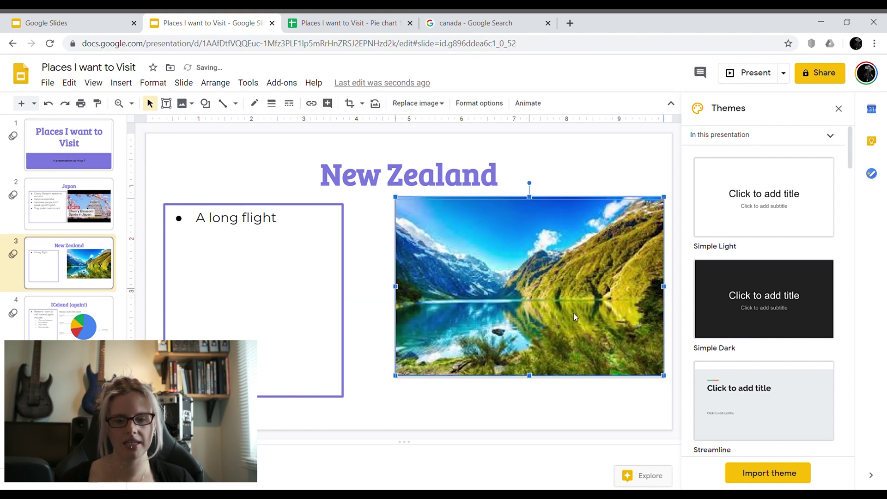
drag(573, 314, 574, 326)
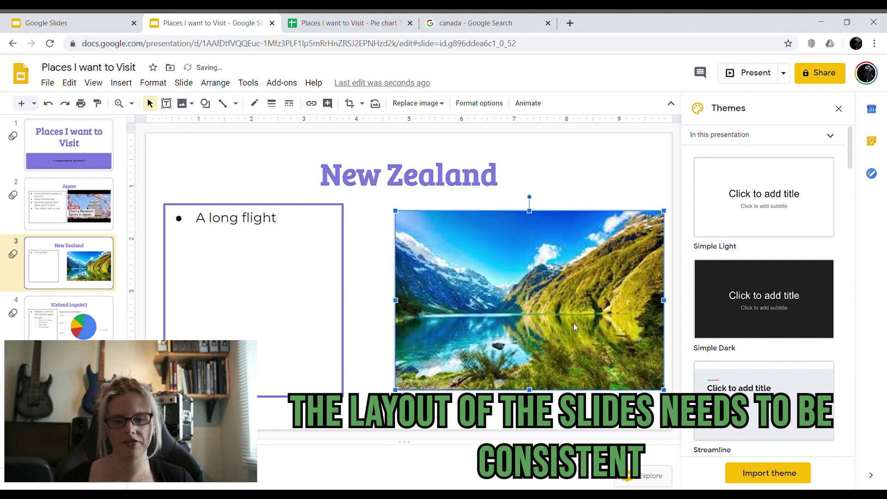
click(344, 315)
drag(343, 302, 394, 300)
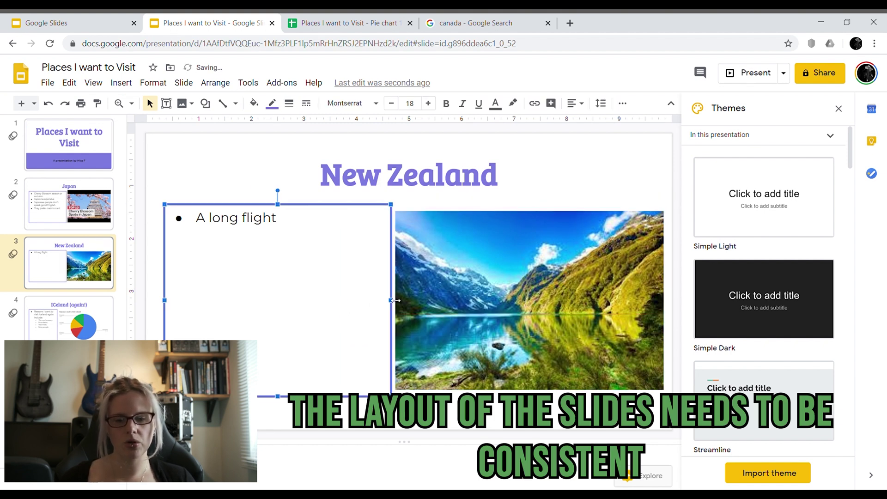
- Browse the slides and open the ICeland (again!) slide
click(69, 217)
click(68, 266)
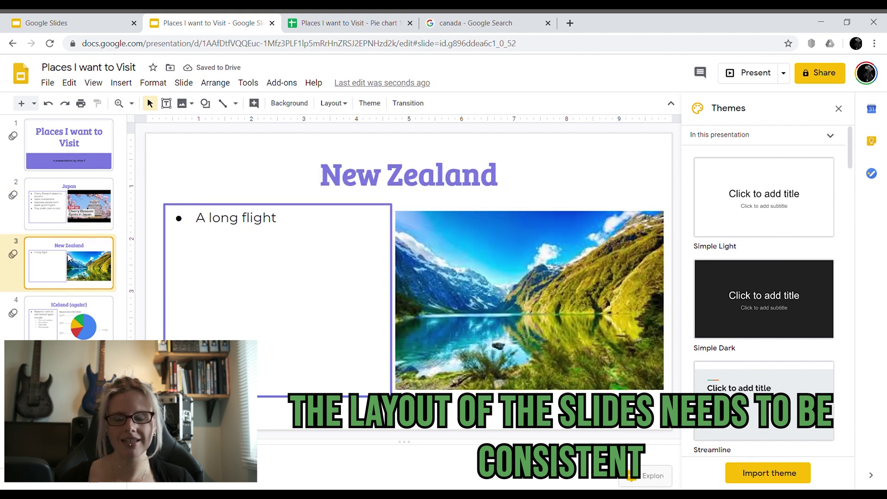
click(60, 305)
- Update the pie chart from its spreadsheet, shrink it, and move it right
click(378, 339)
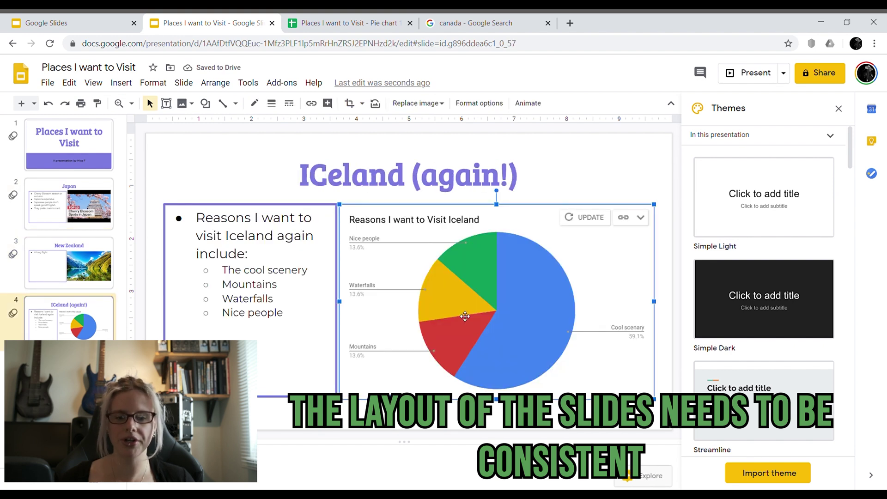
click(594, 218)
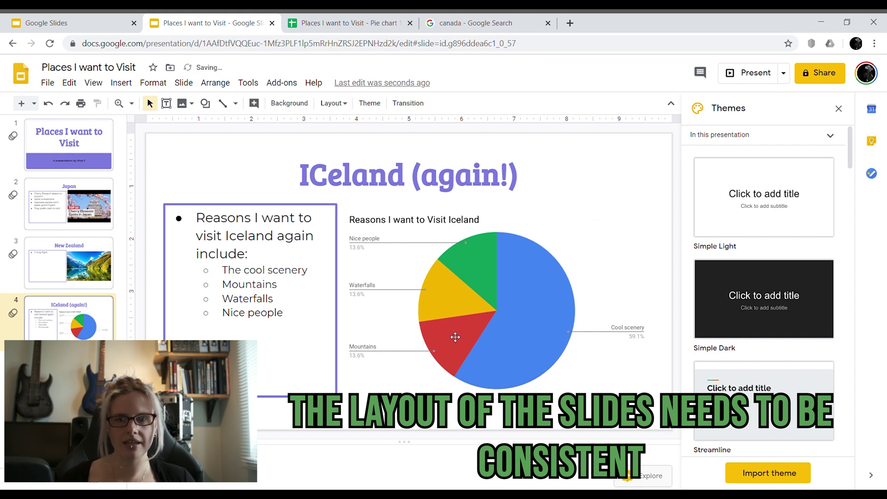
drag(343, 402, 385, 371)
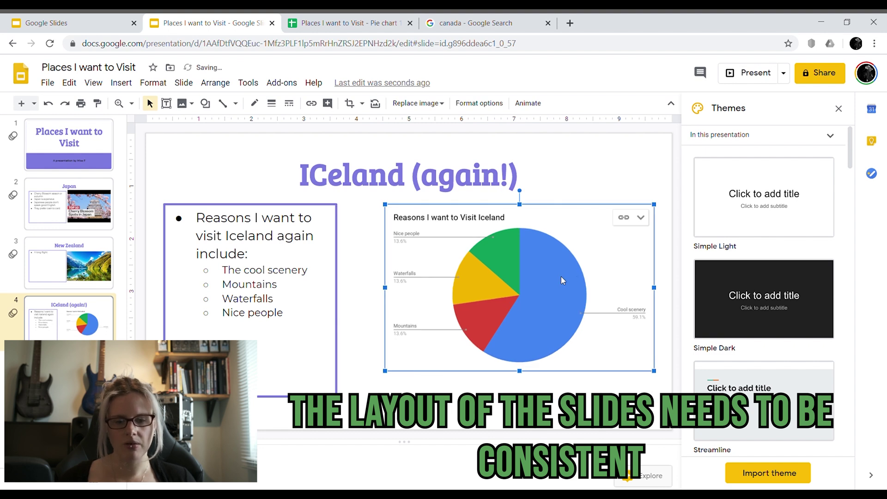
drag(560, 277, 573, 294)
click(342, 295)
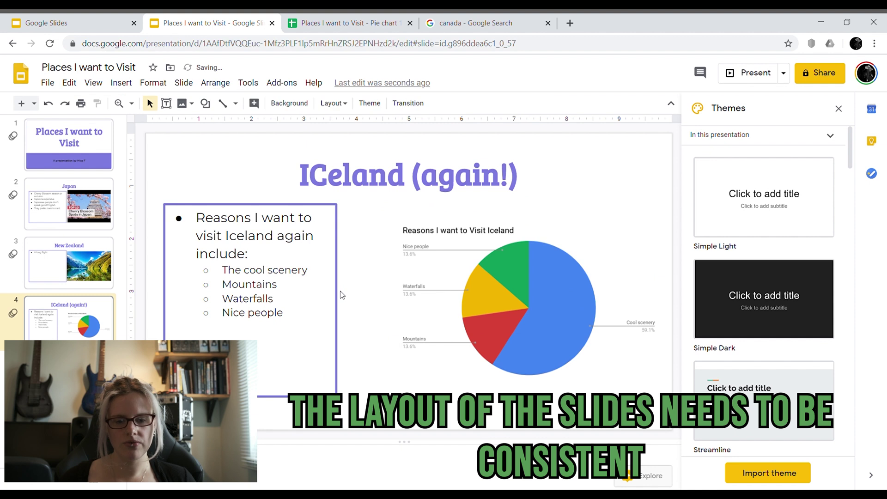
- Widen the reasons text box and correct the title to 'Iceland (again!)'
click(335, 297)
drag(341, 303, 394, 301)
click(328, 185)
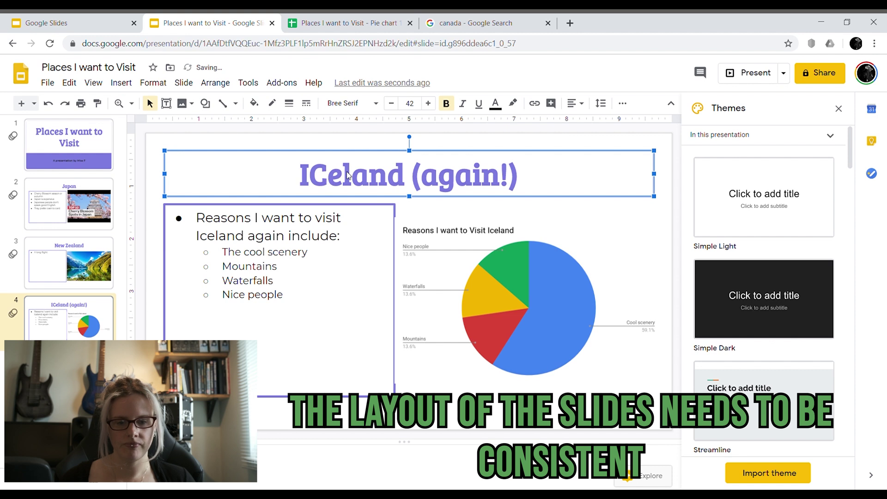
click(330, 182)
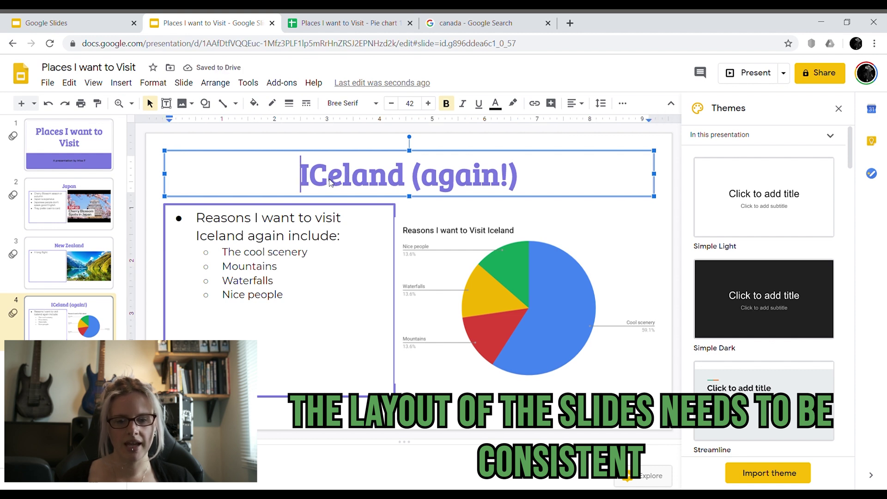
key(Right)
key(Delete)
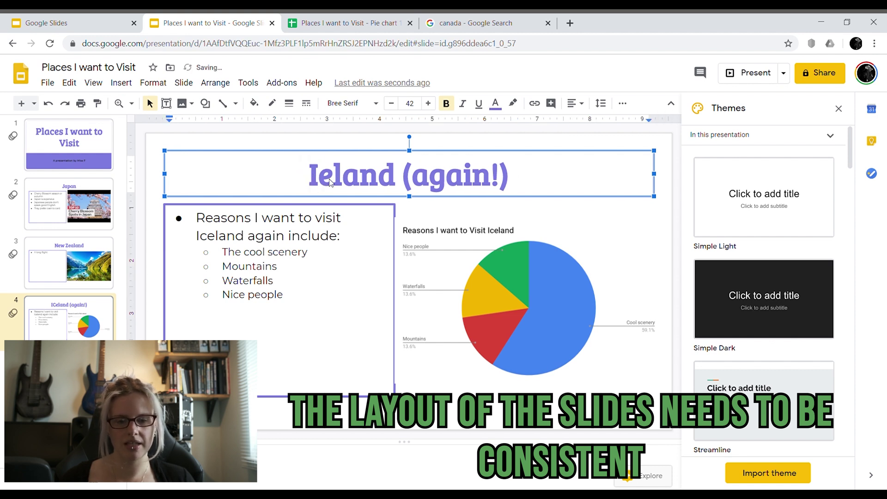
text(c)
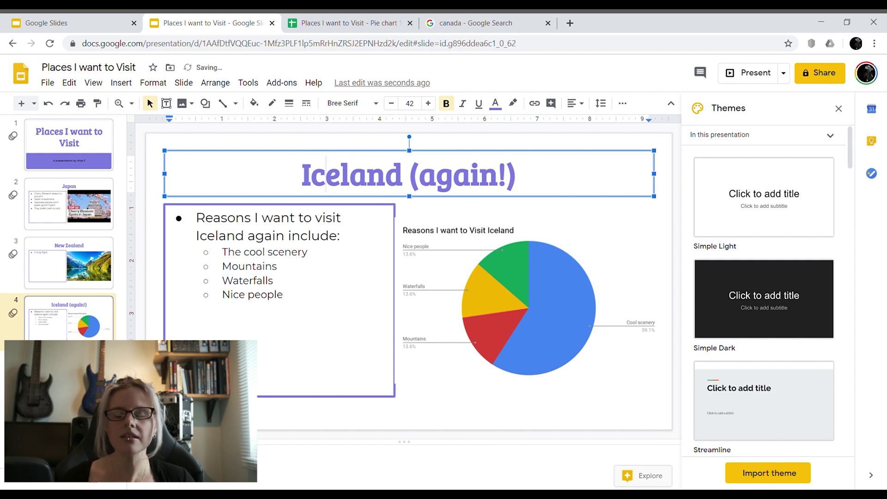
click(68, 369)
- On the Canada slide, shrink and lower the picture and widen the text box
click(369, 393)
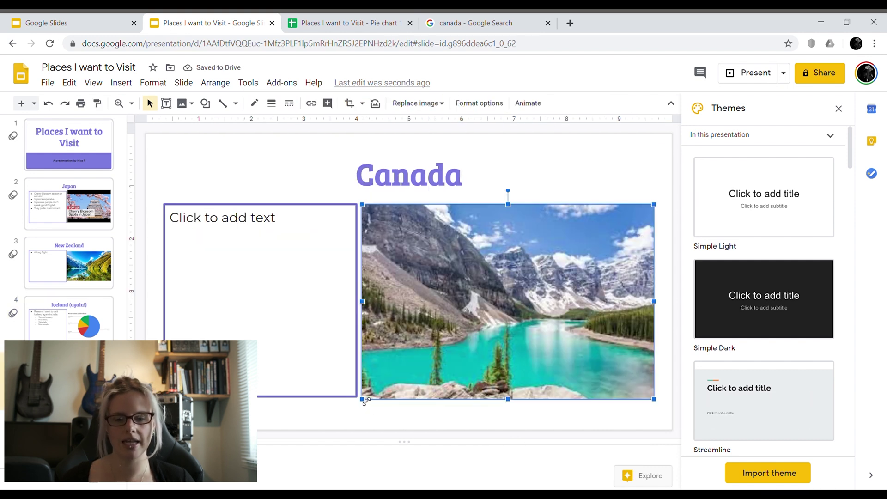
drag(365, 402, 417, 362)
drag(587, 283, 587, 301)
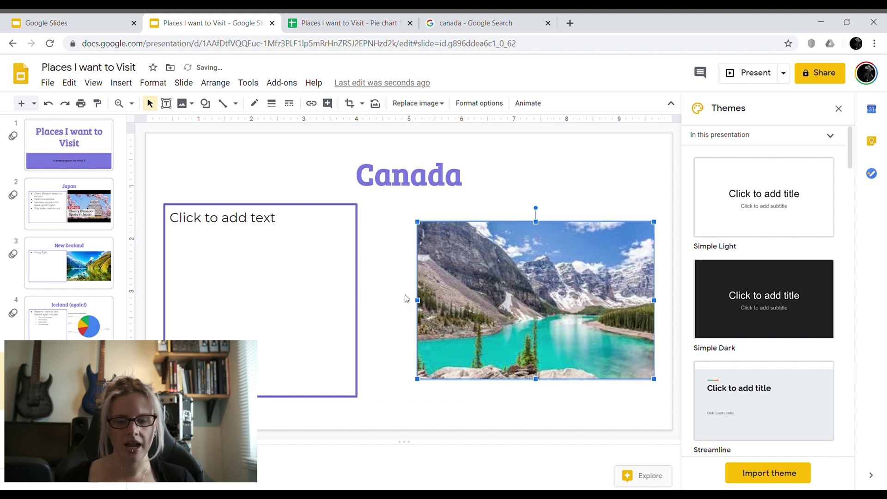
click(361, 291)
drag(358, 301, 402, 301)
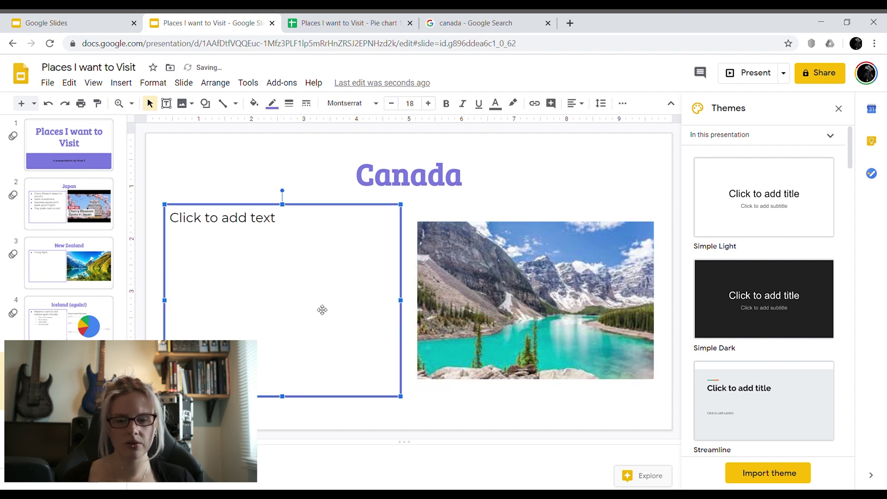
- Compare slide layouts and narrow the Iceland reasons text box slightly
click(58, 325)
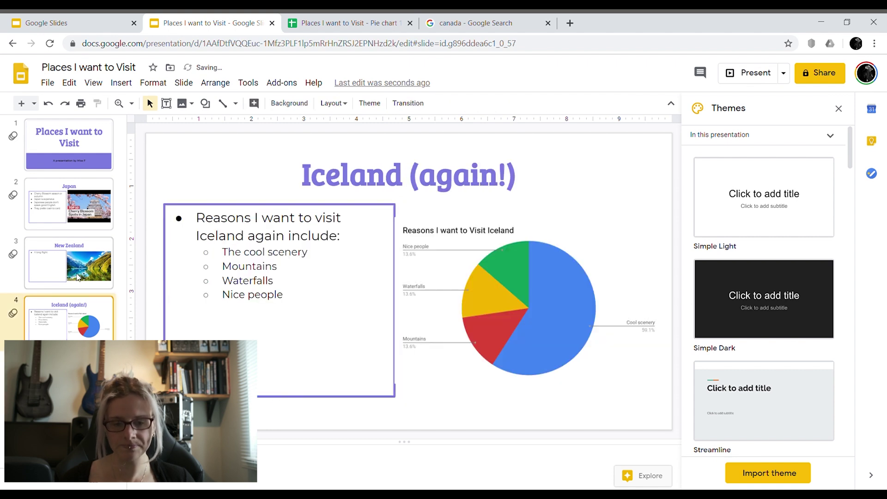
click(447, 328)
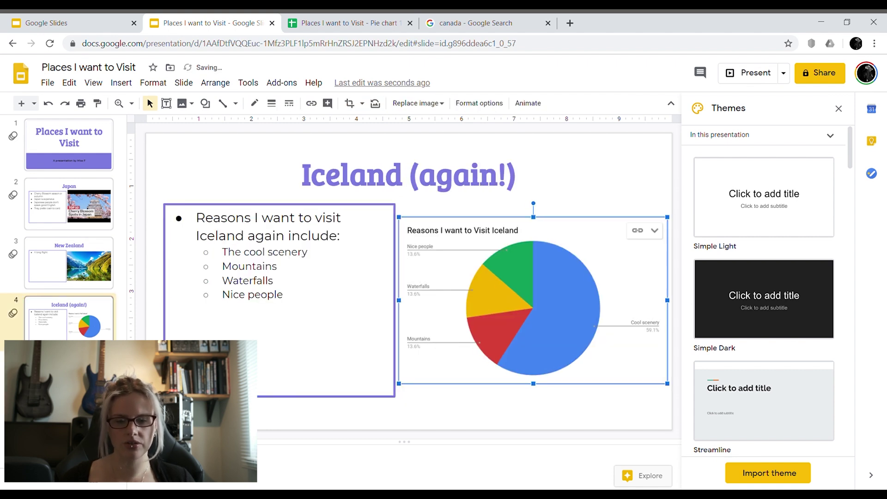
click(70, 381)
key(Up)
key(Up)
key(Up)
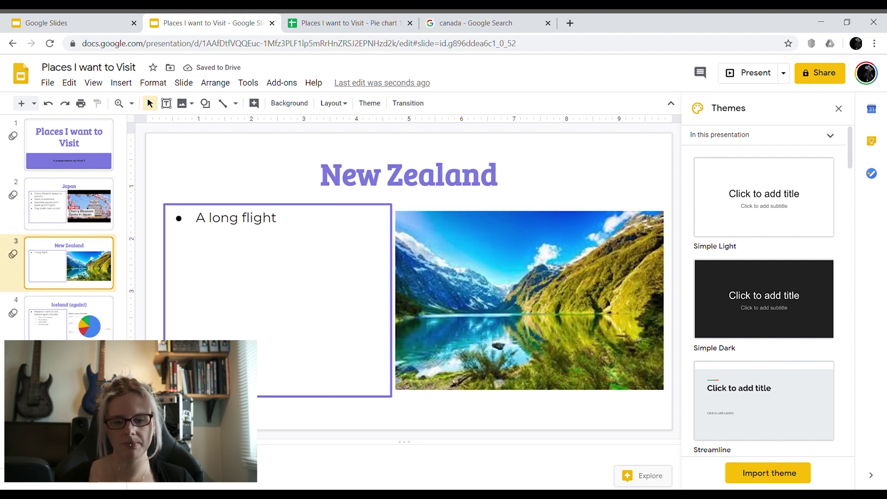
key(Down)
key(Down)
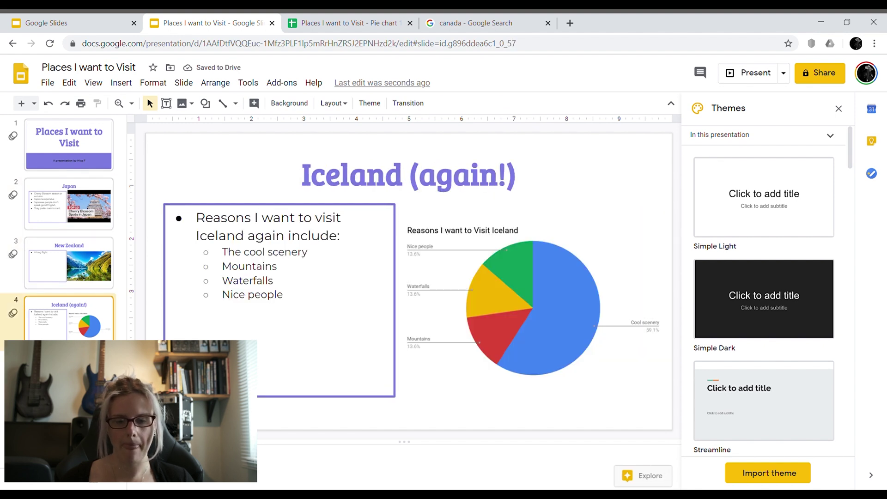
click(396, 305)
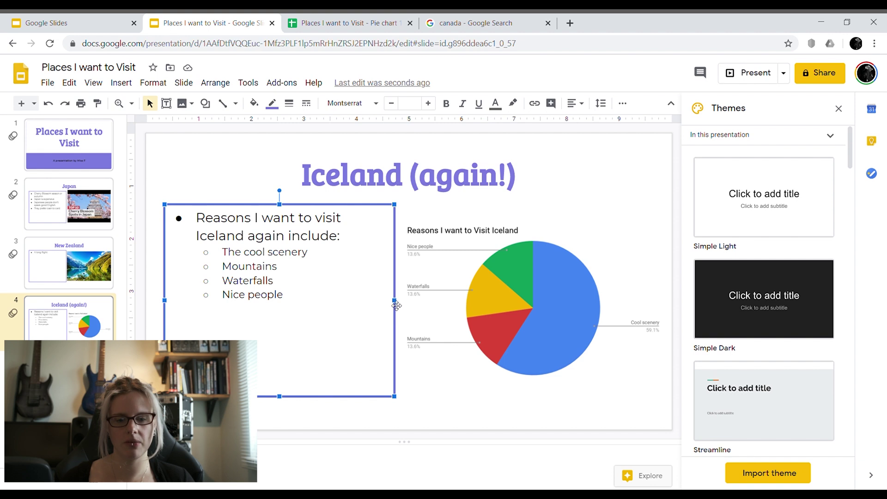
drag(398, 302, 394, 302)
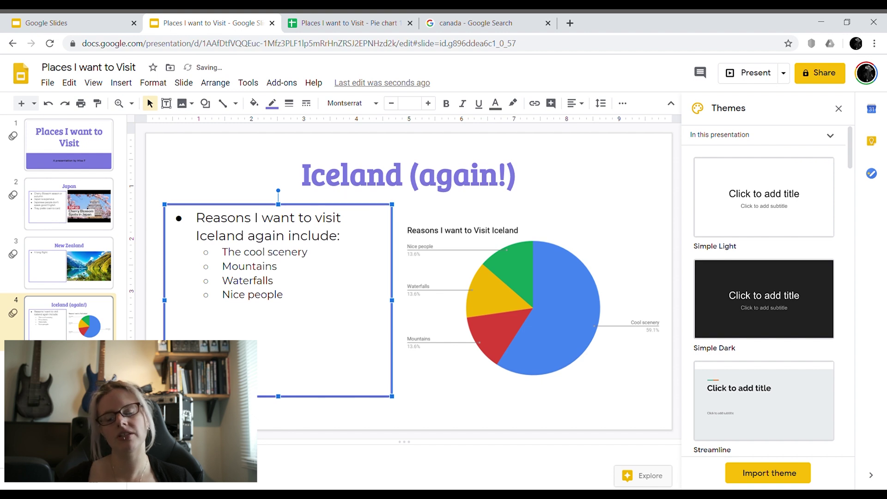
click(85, 221)
- Narrow the Canada text box in two small drags, comparing widths with other slides
key(Down)
key(Down)
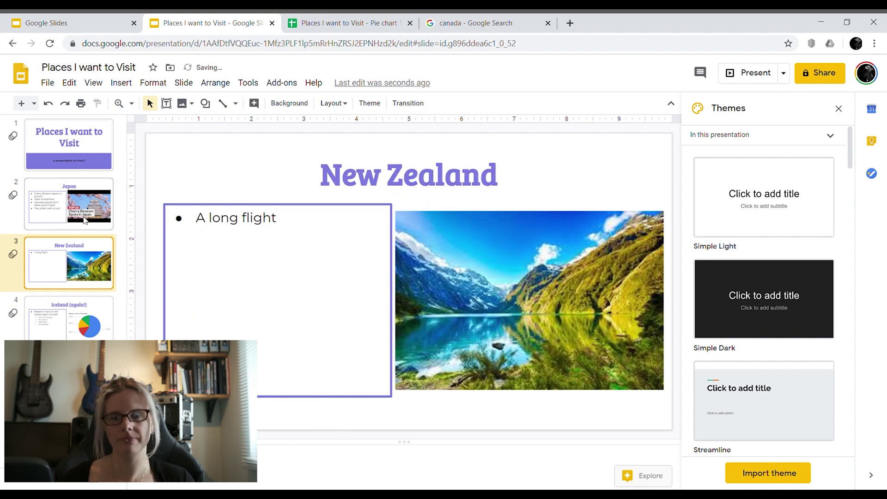
key(Down)
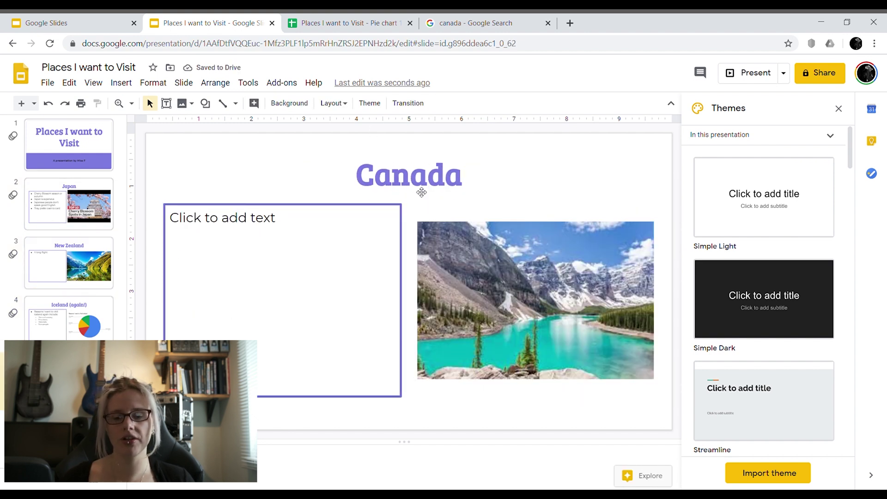
click(405, 244)
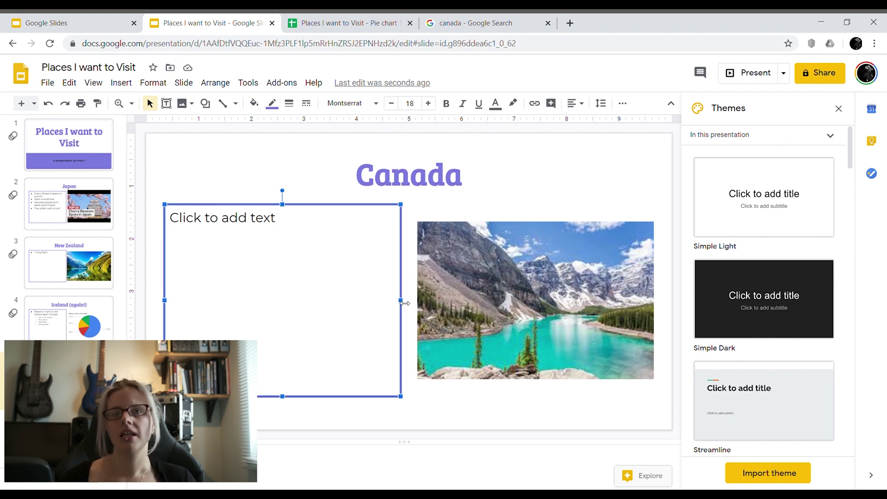
drag(405, 303, 398, 303)
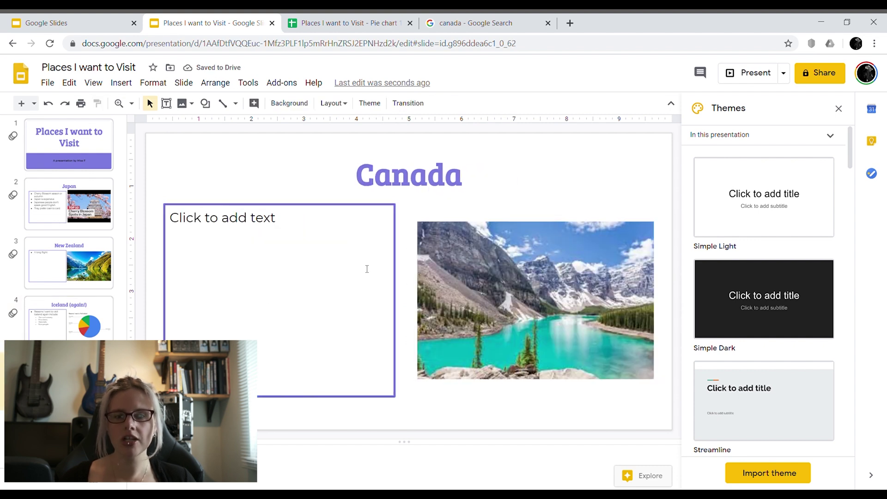
click(395, 285)
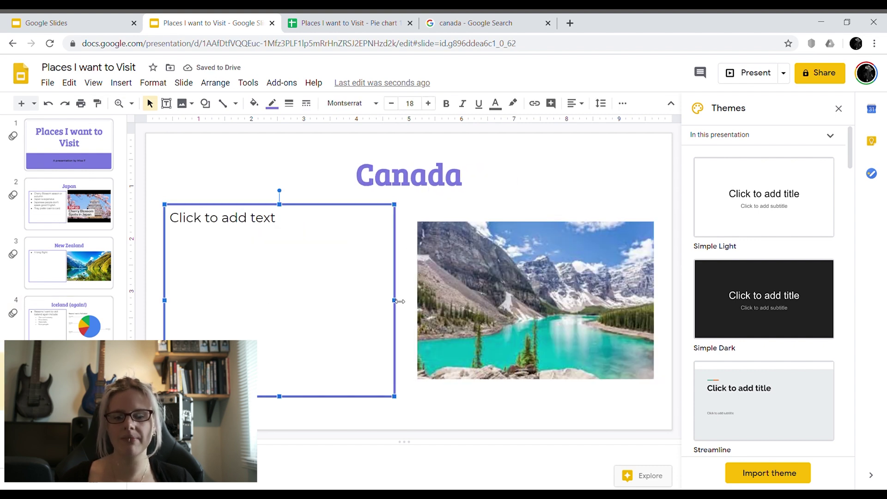
drag(400, 301, 395, 301)
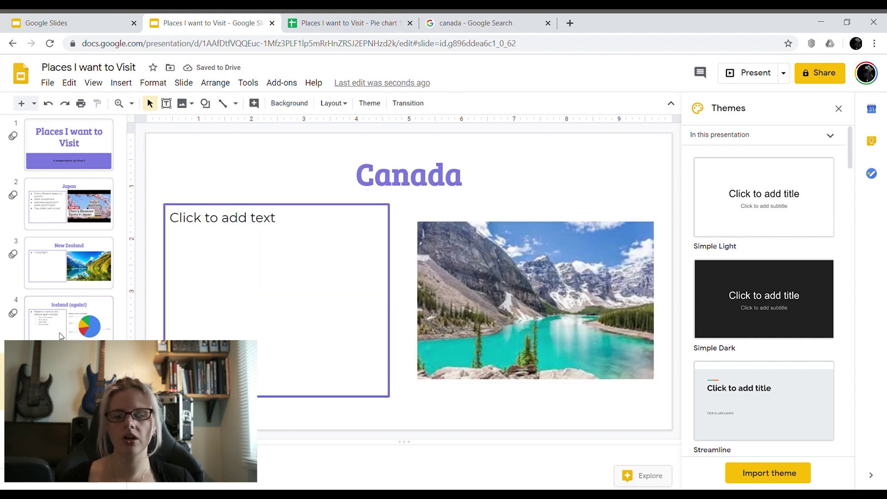
click(59, 333)
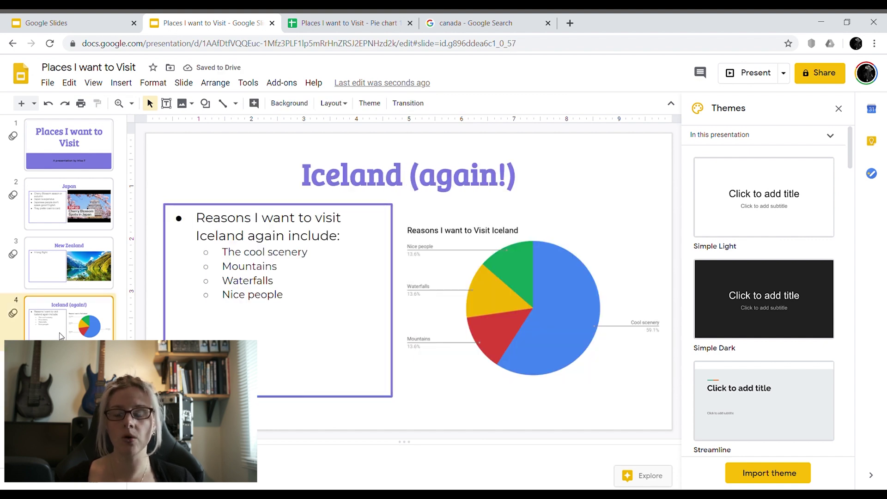
key(Up)
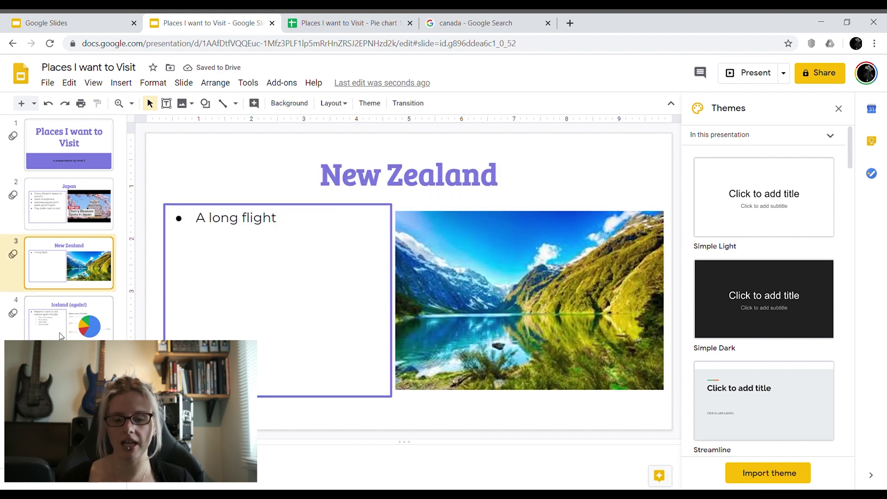
click(60, 332)
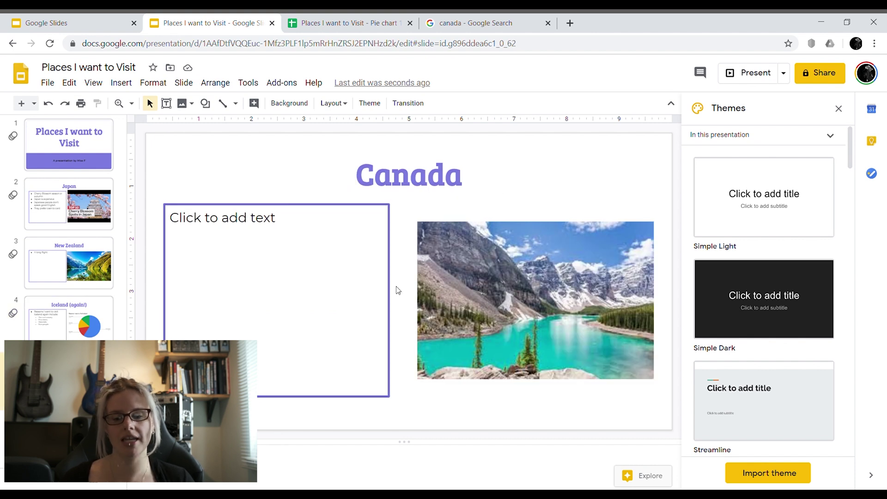